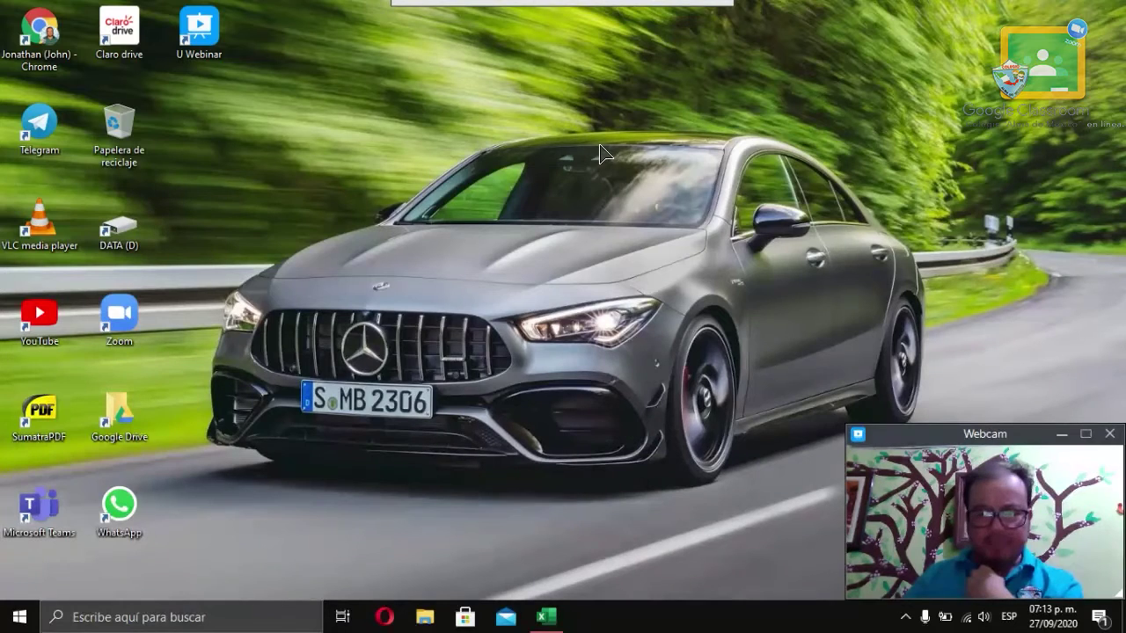
Switch to the Libro1 workbook in Excel and select the Kb heading in H2.
drag(850, 426, 929, 473)
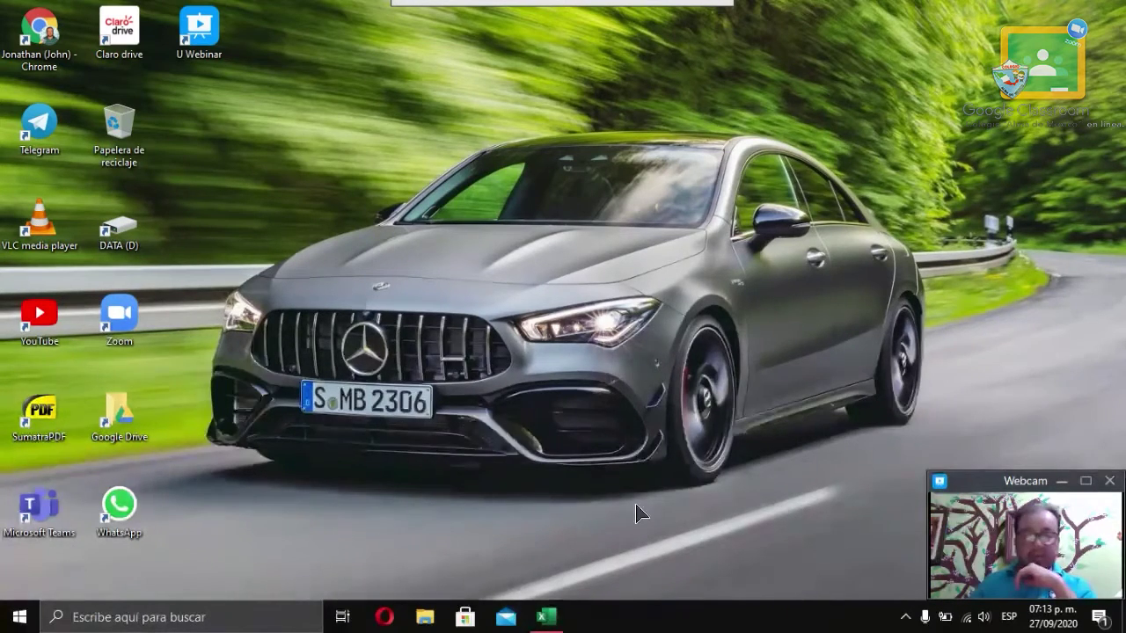
click(544, 617)
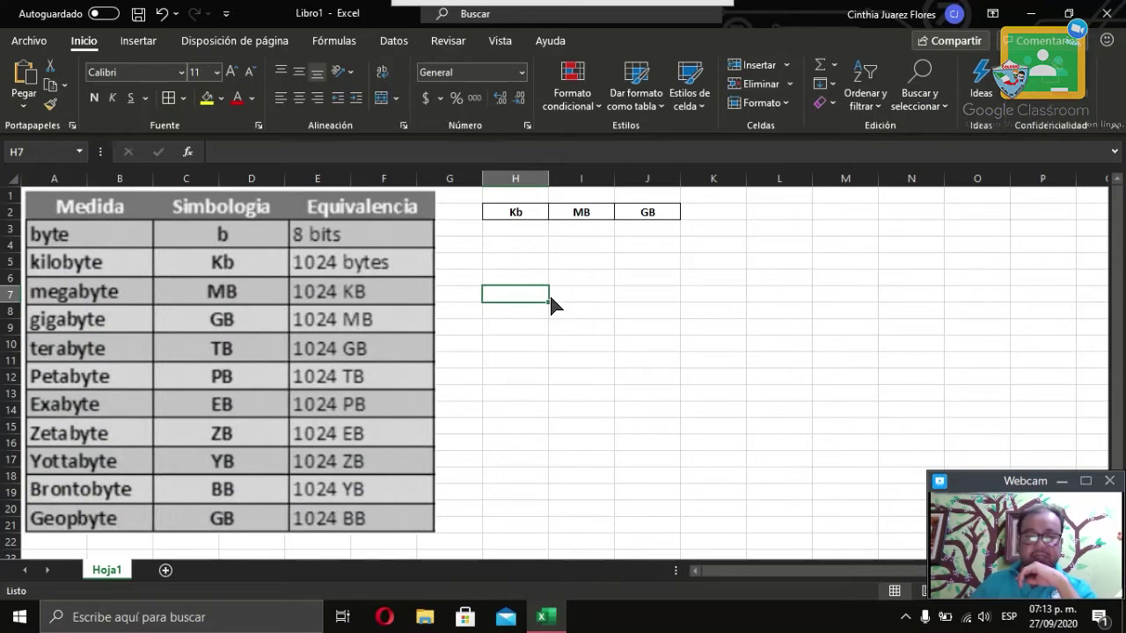
click(519, 217)
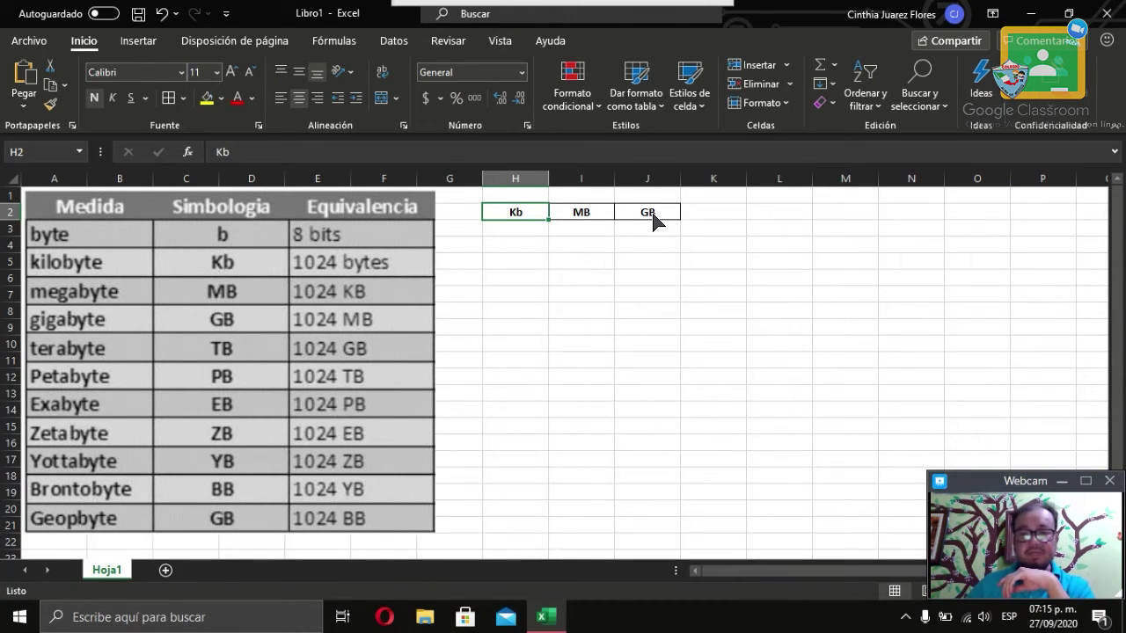
Enter 500 in I3 and 550 in I4 under the MB heading.
click(781, 232)
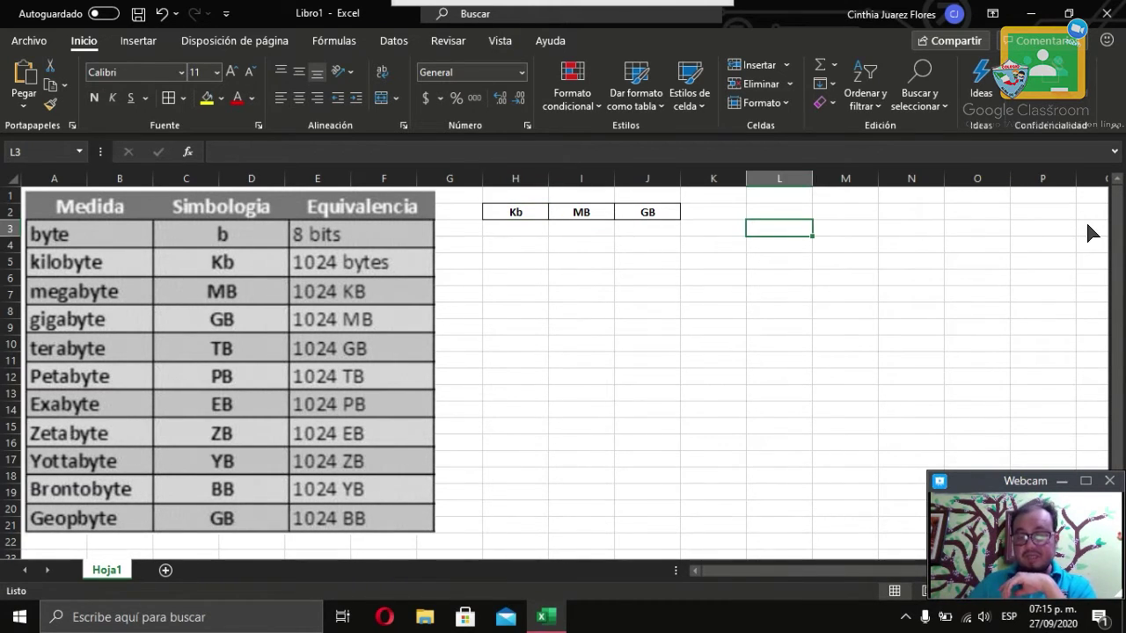
key(Left)
key(Left)
key(Left)
text(500)
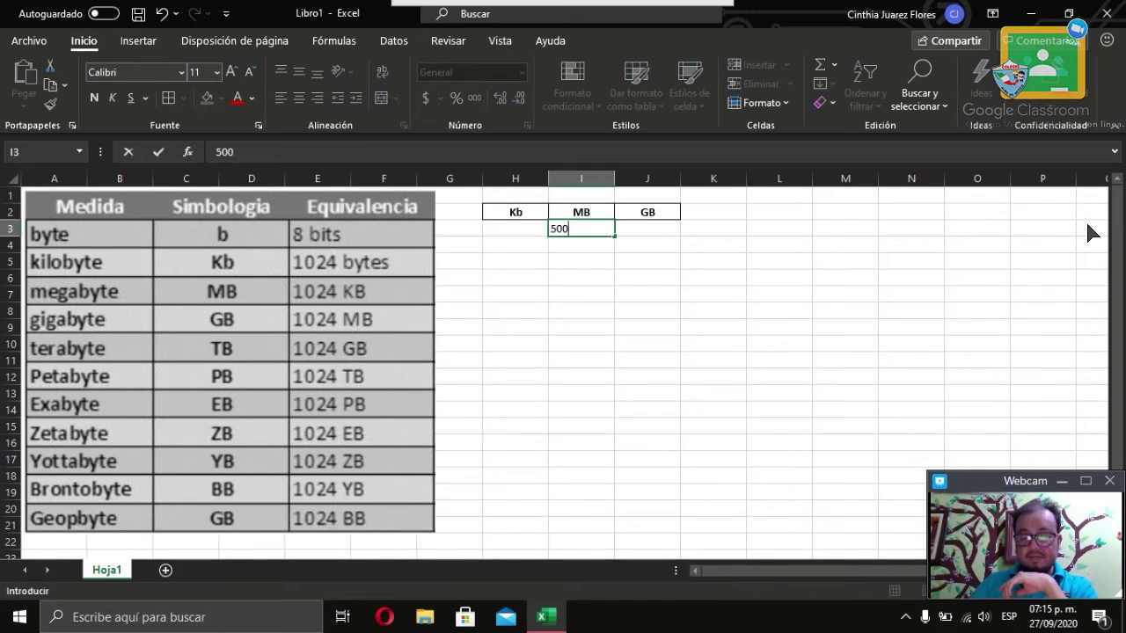
key(Return)
text(550)
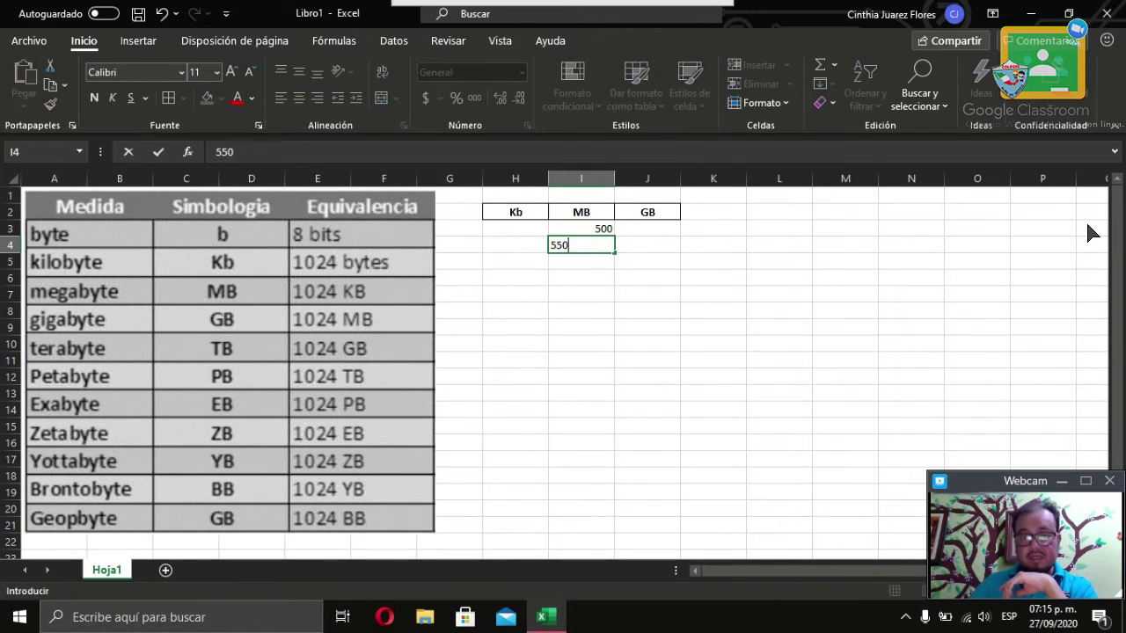
key(Return)
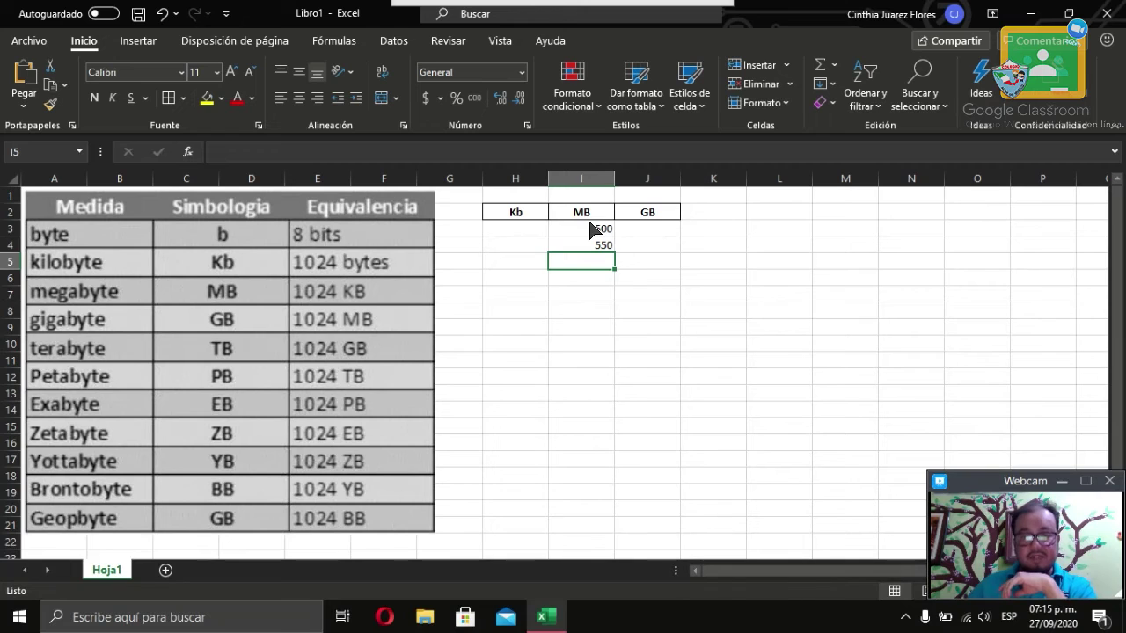
Total the two MB values in I3:I4 with AutoSum, placing the sum in I5.
drag(591, 230, 593, 246)
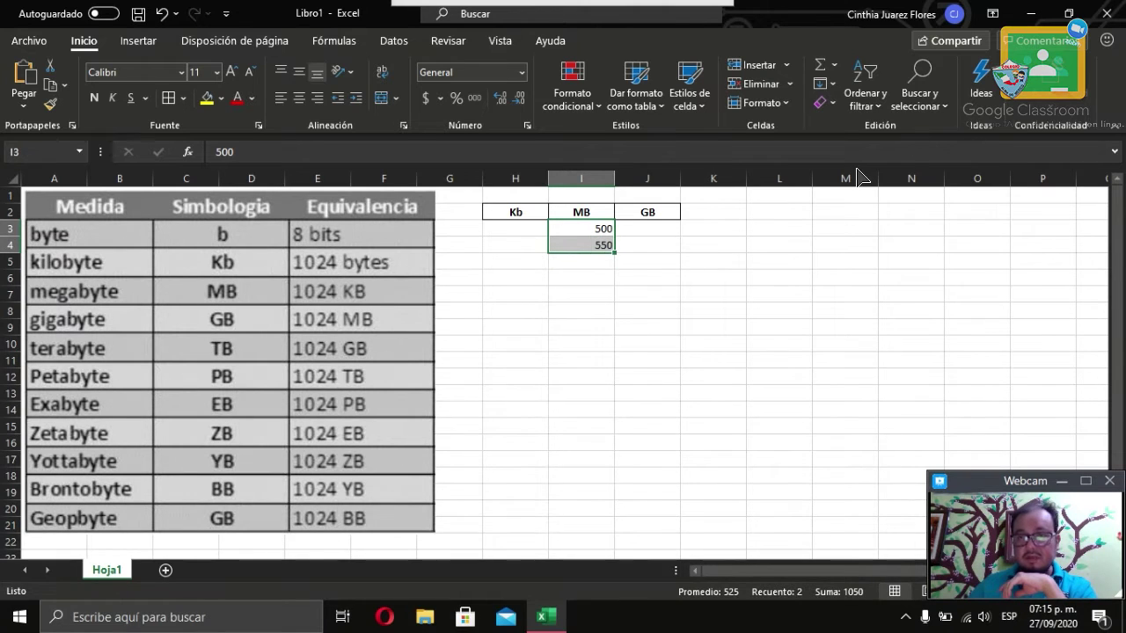
click(820, 65)
click(651, 346)
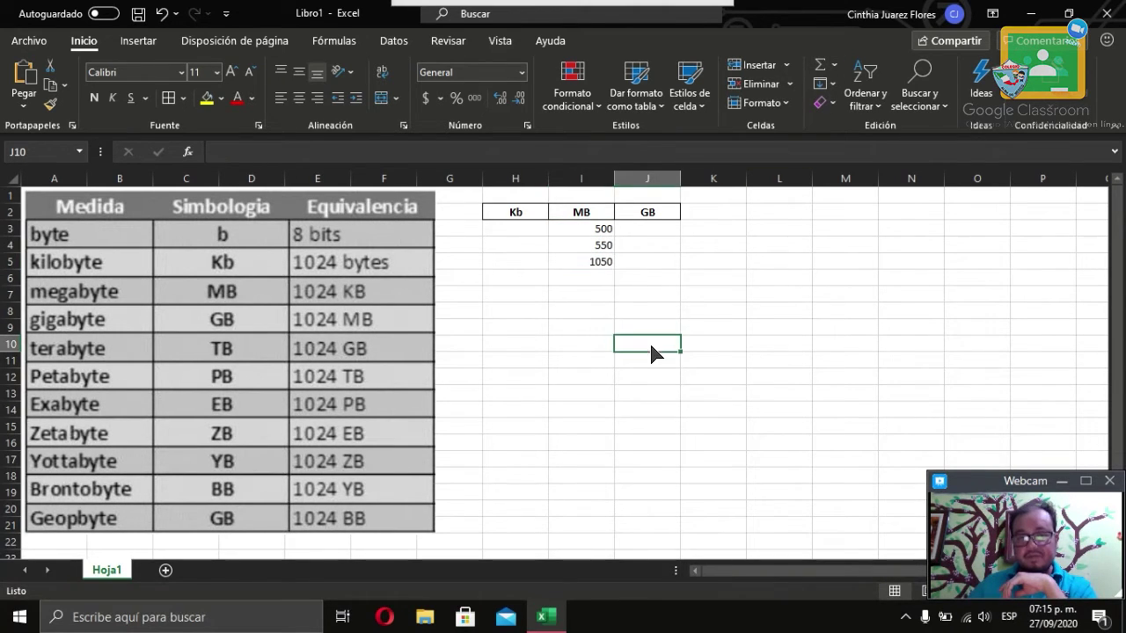
Enter 1.026 as the GB value in J5, beside the MB total.
click(603, 263)
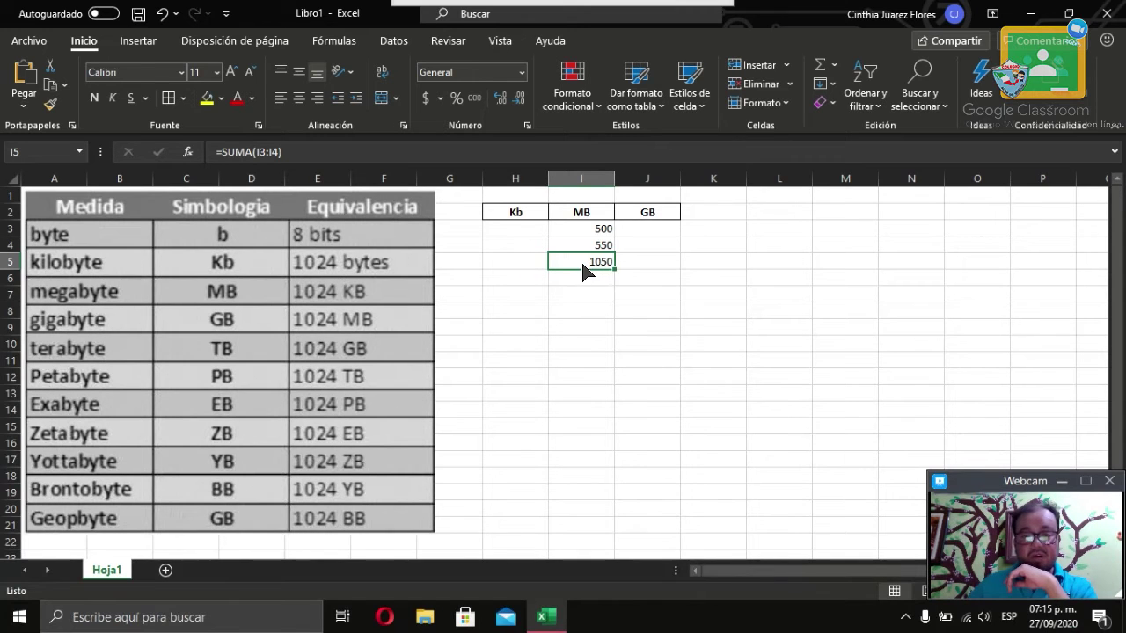
click(643, 262)
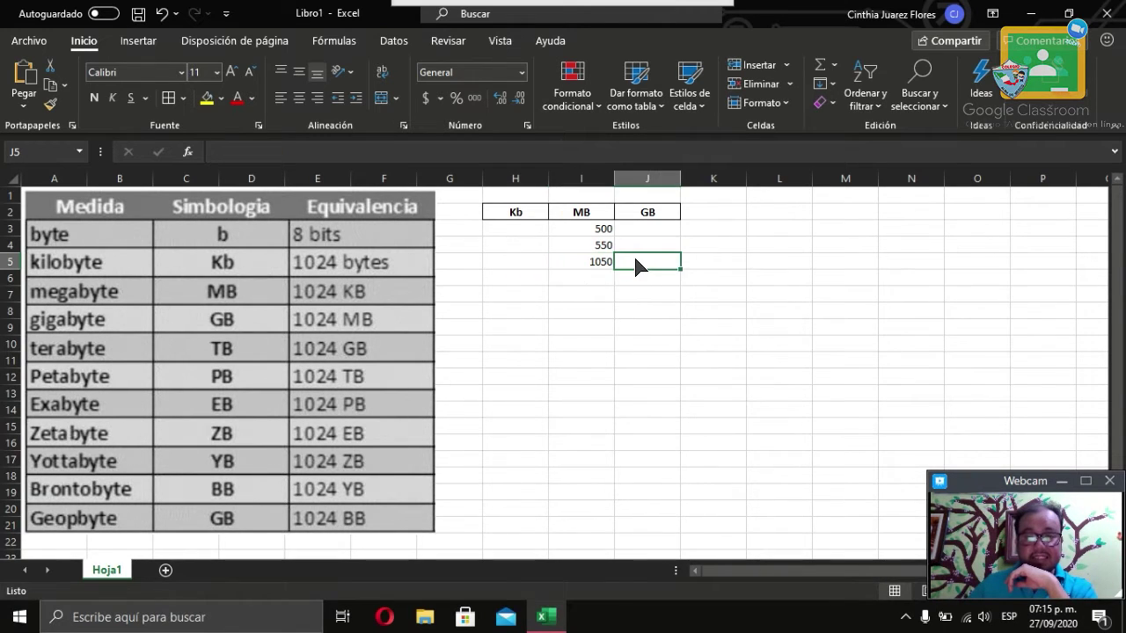
text(1.)
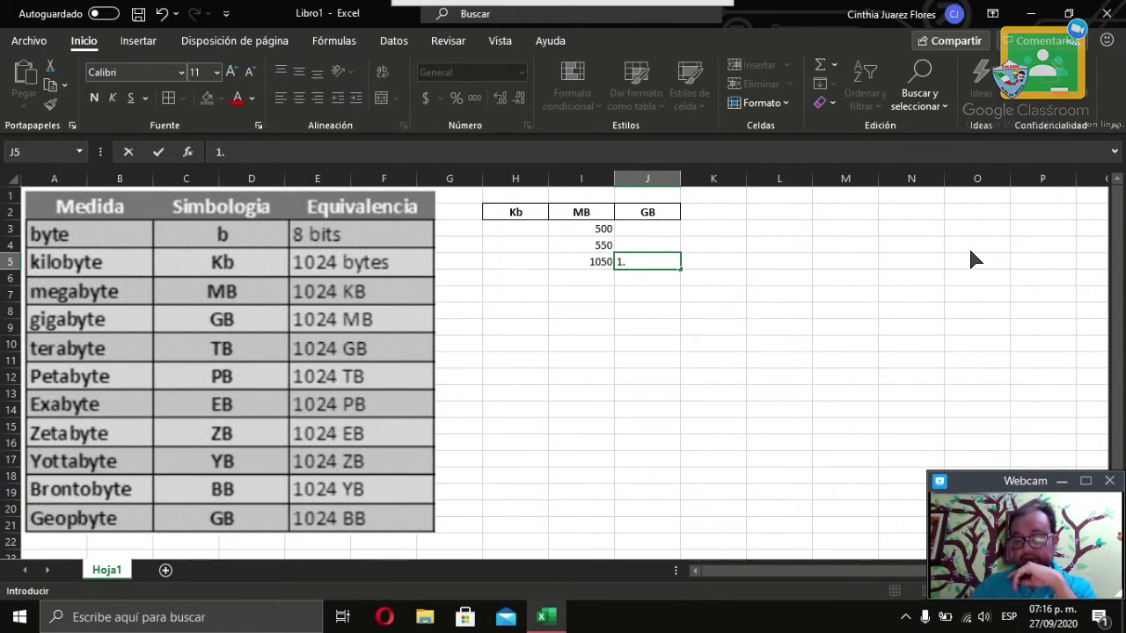
text(026)
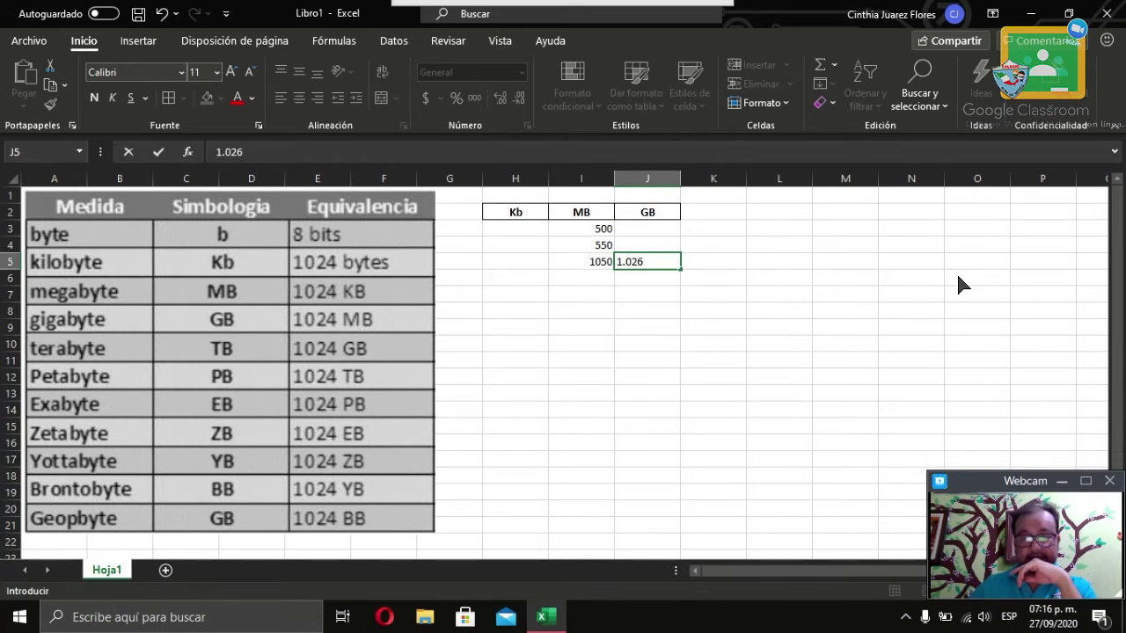
click(794, 374)
click(659, 267)
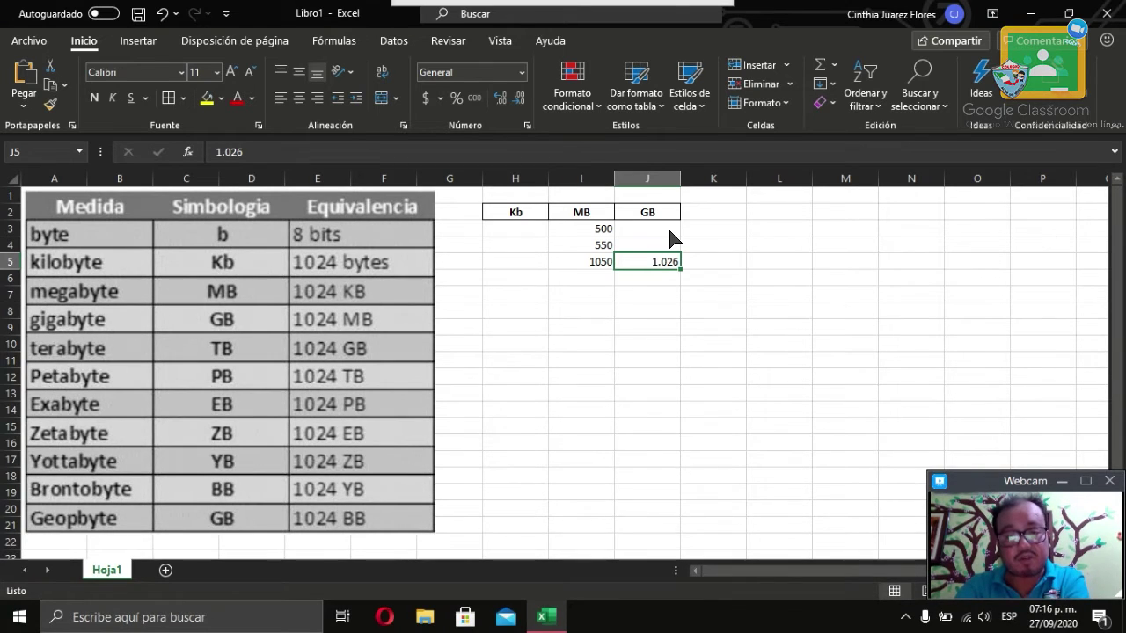
Enter the formula =I5-1024 in I6 to subtract one gigabyte from the MB total.
click(588, 268)
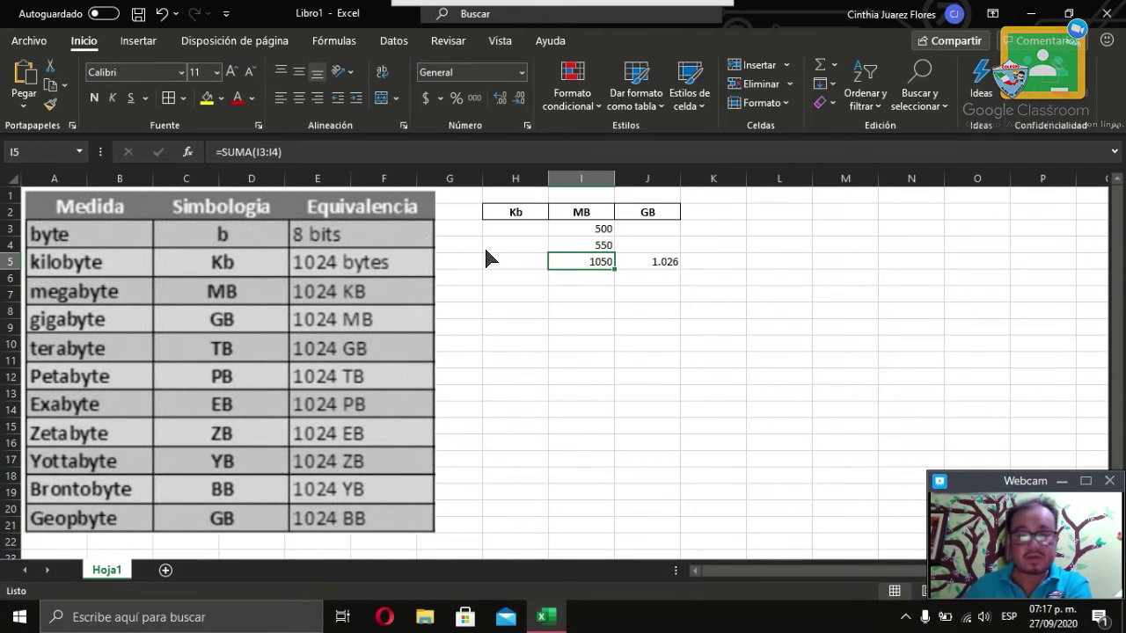
click(604, 277)
click(604, 257)
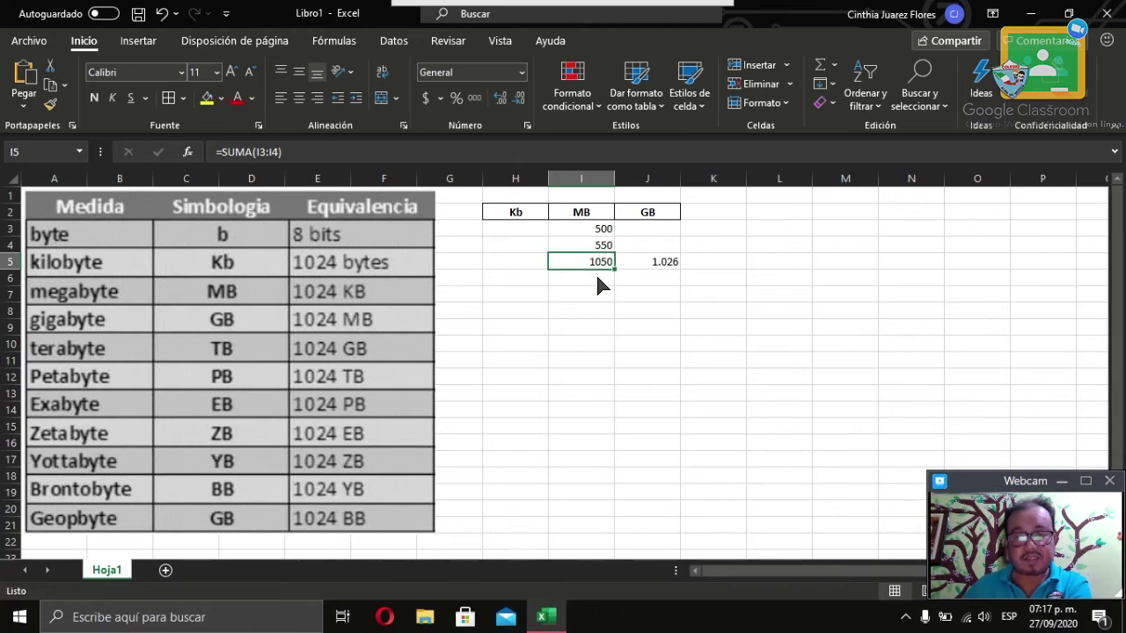
click(598, 275)
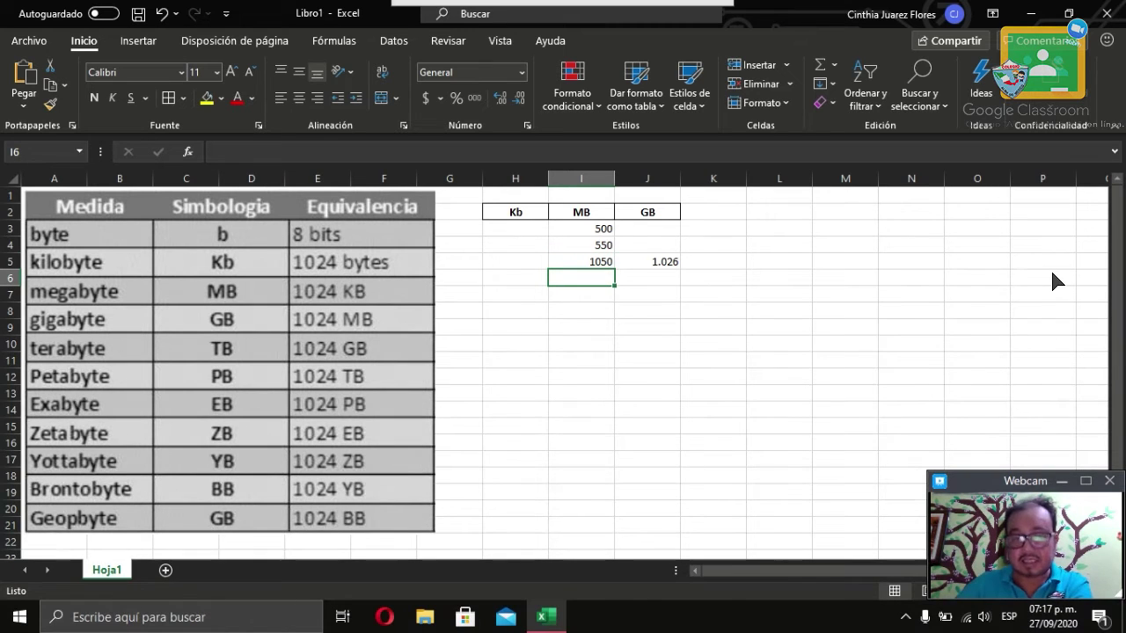
text(=)
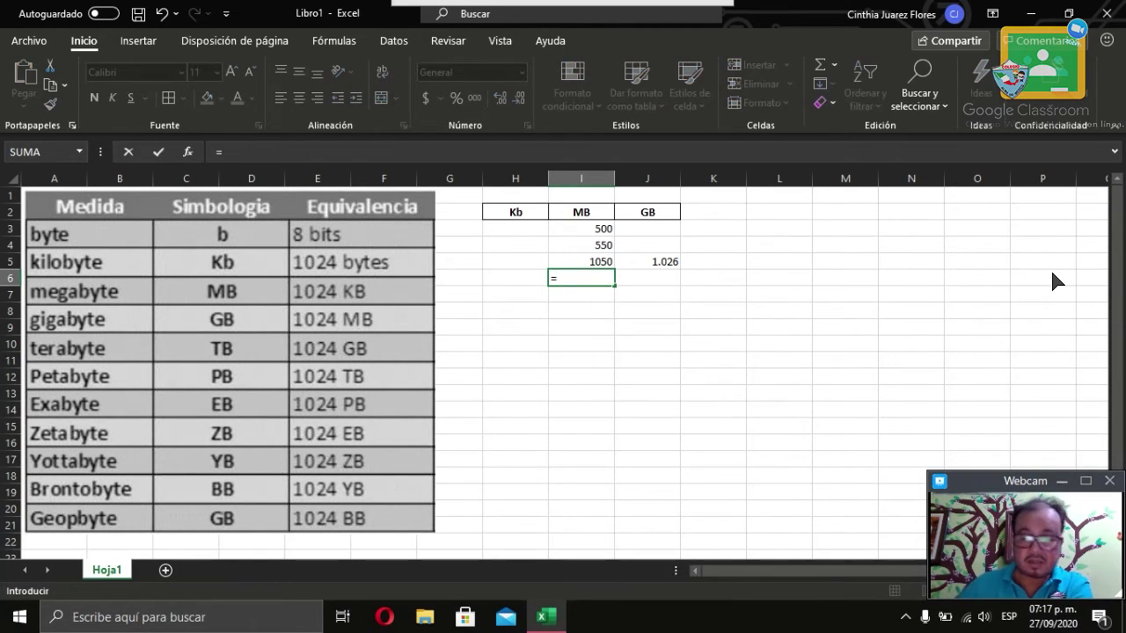
click(598, 262)
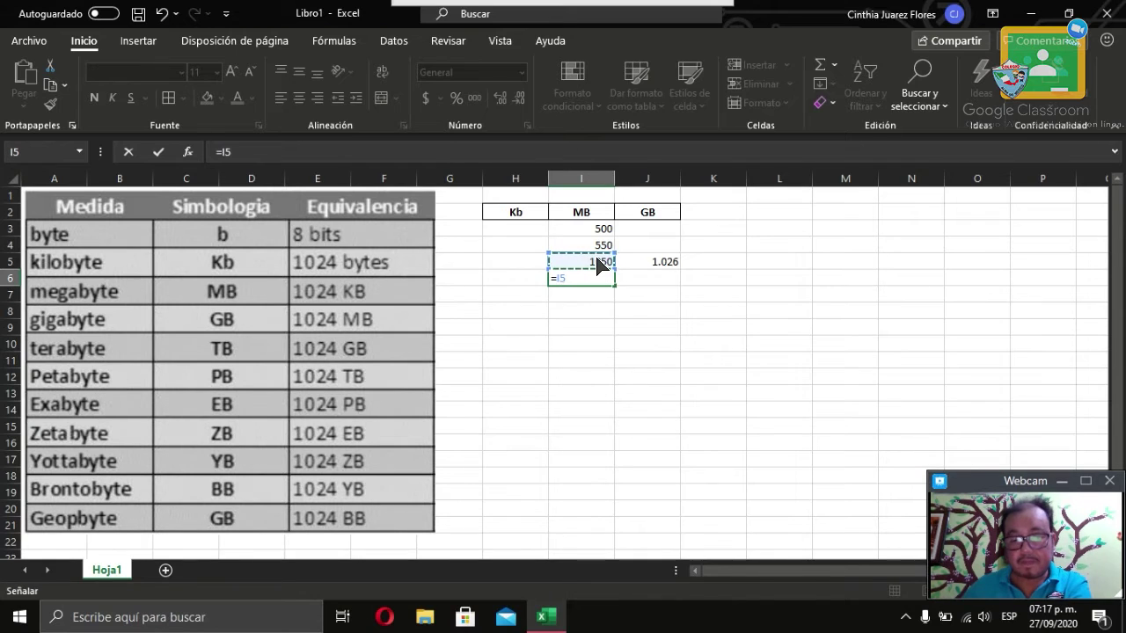
text(-)
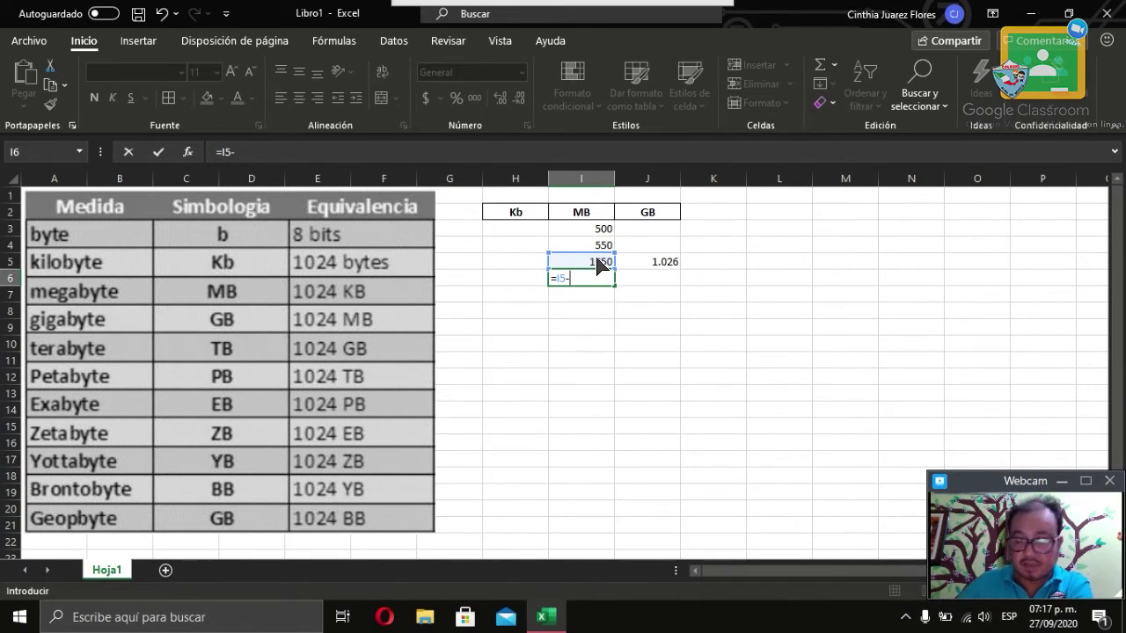
text(1024)
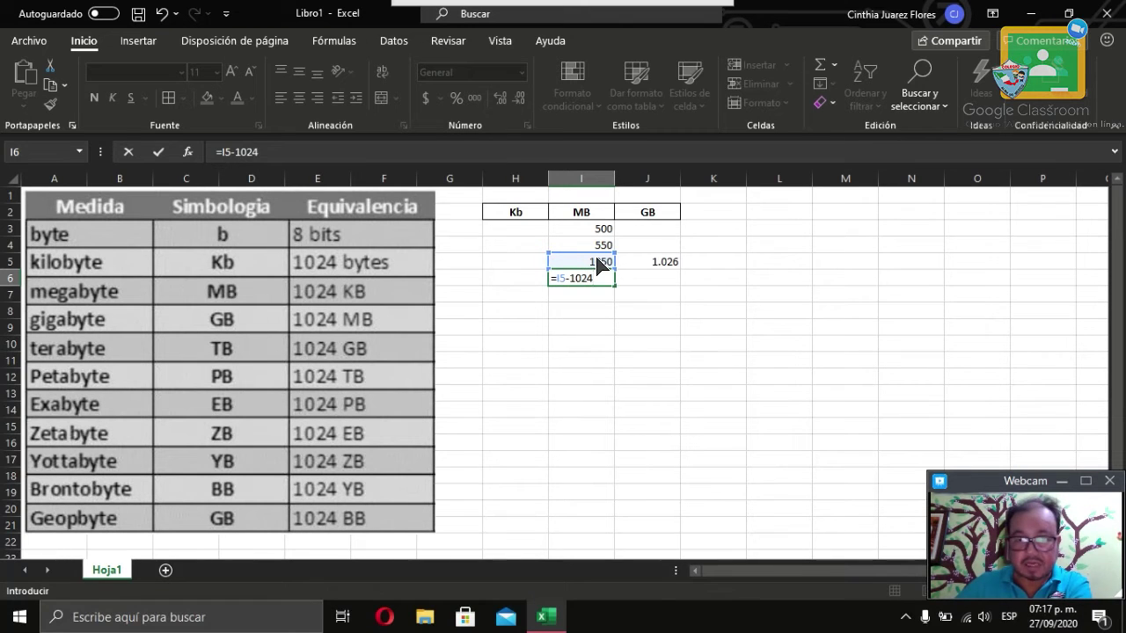
key(Return)
click(606, 282)
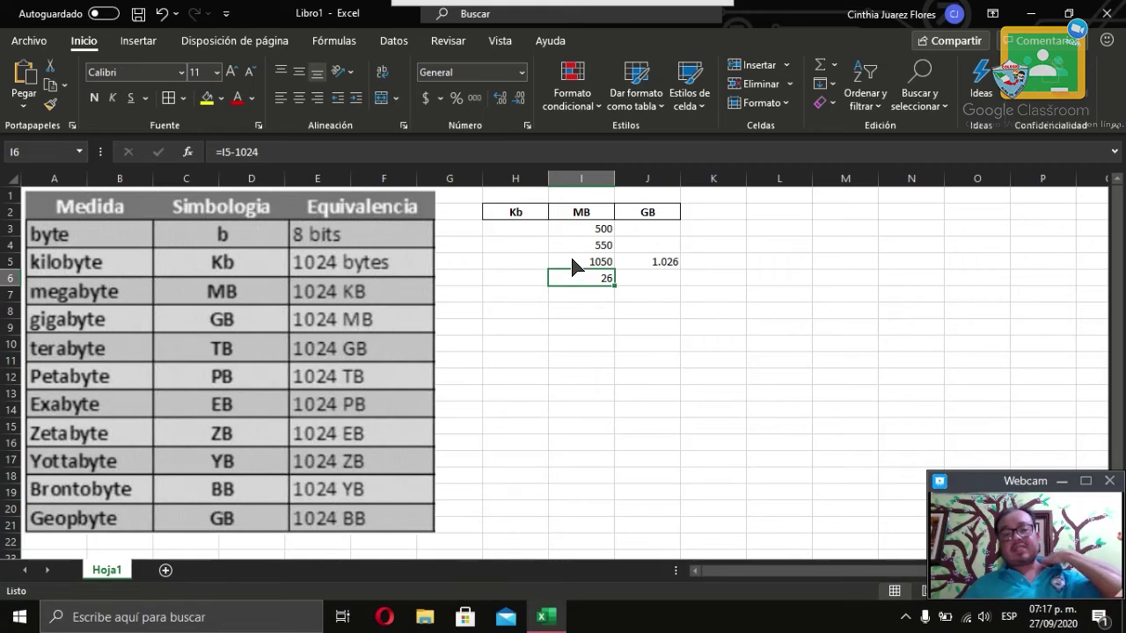
Replace the GB value in J5 with the formula =I5/1024.
click(651, 261)
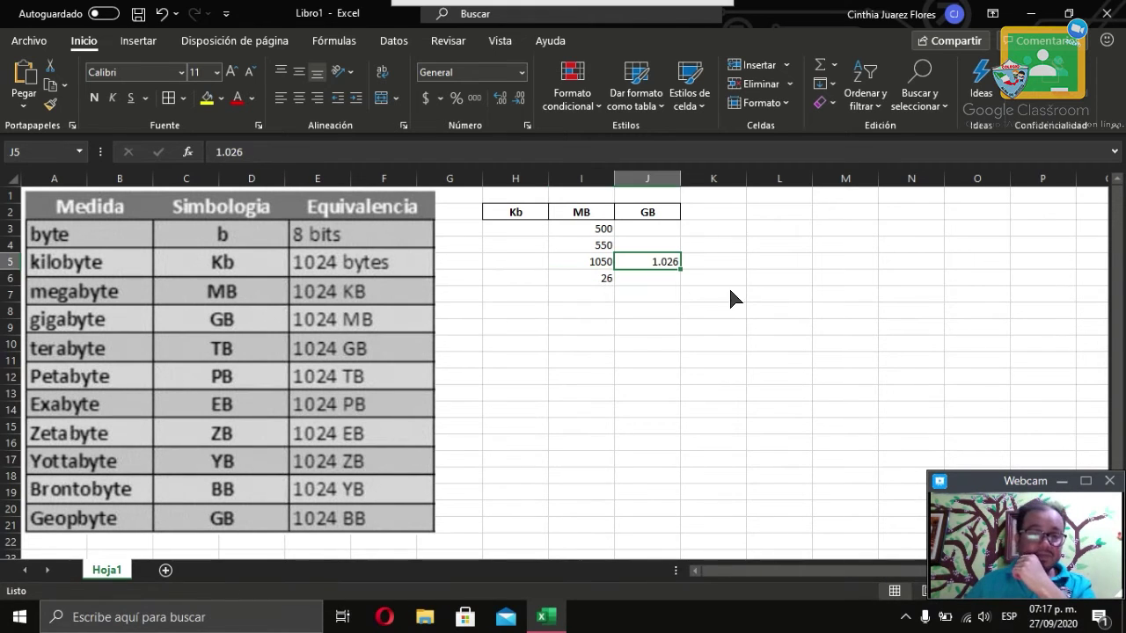
click(595, 266)
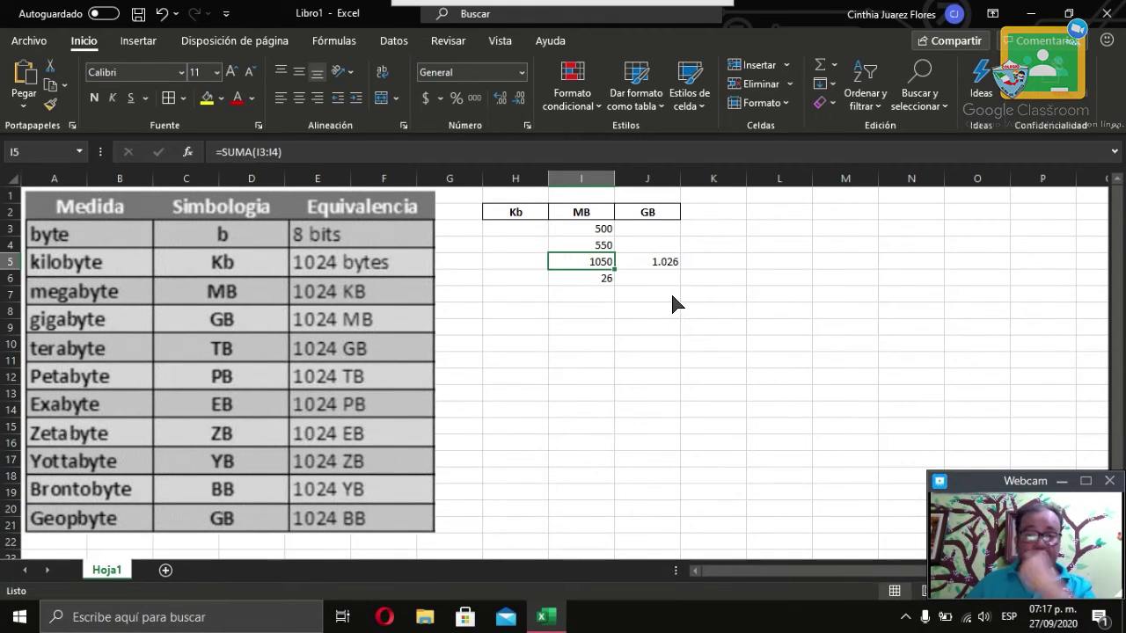
click(677, 267)
key(Delete)
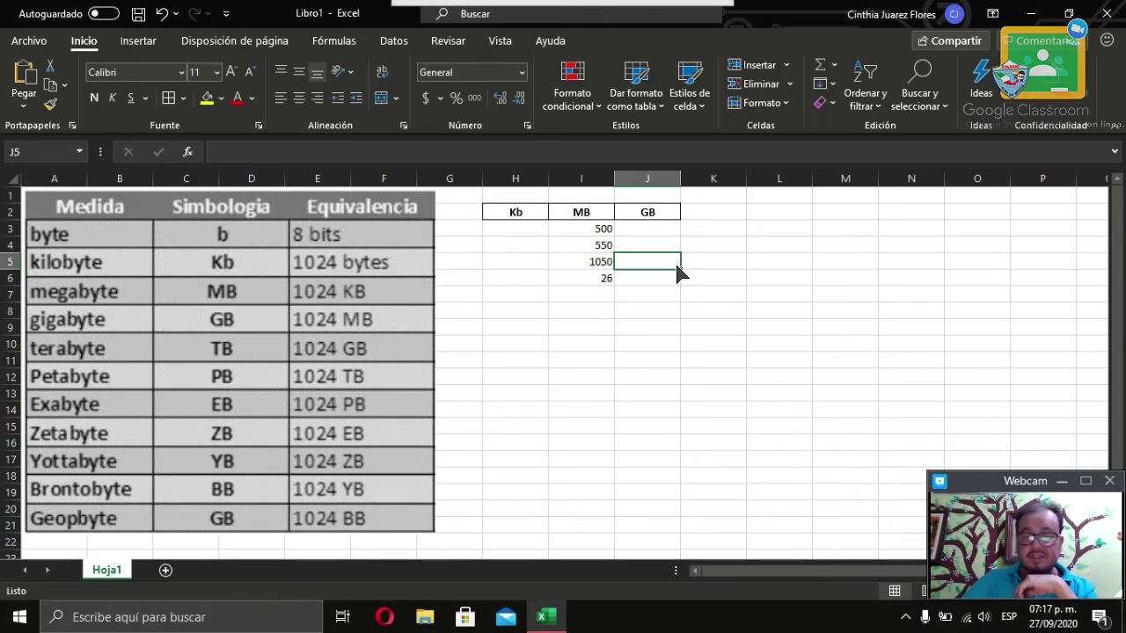
text(=)
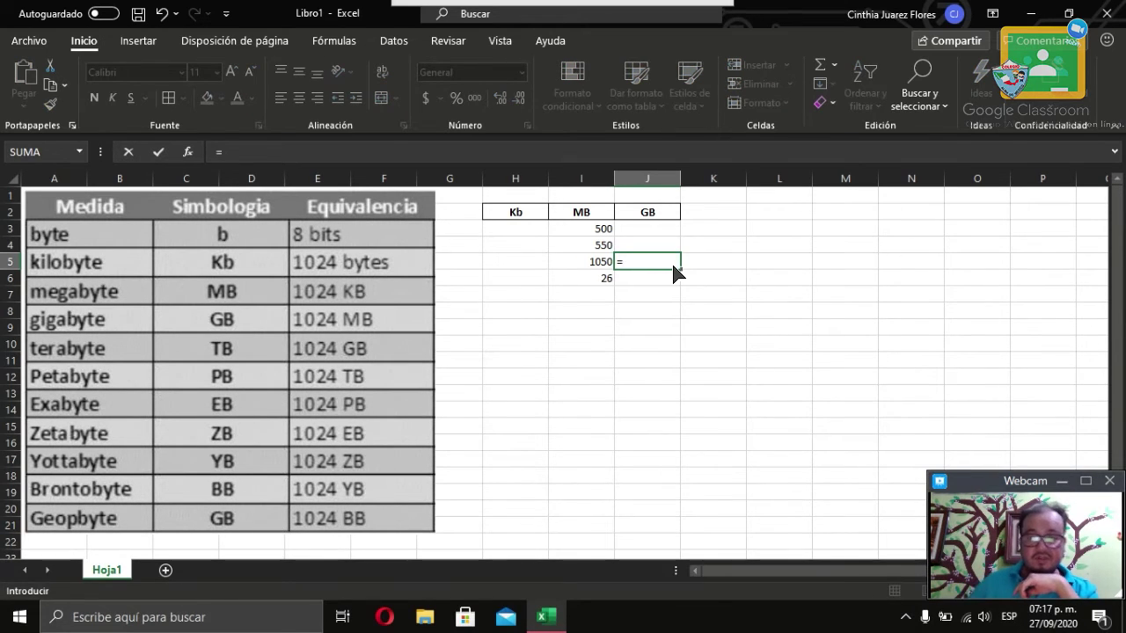
click(604, 268)
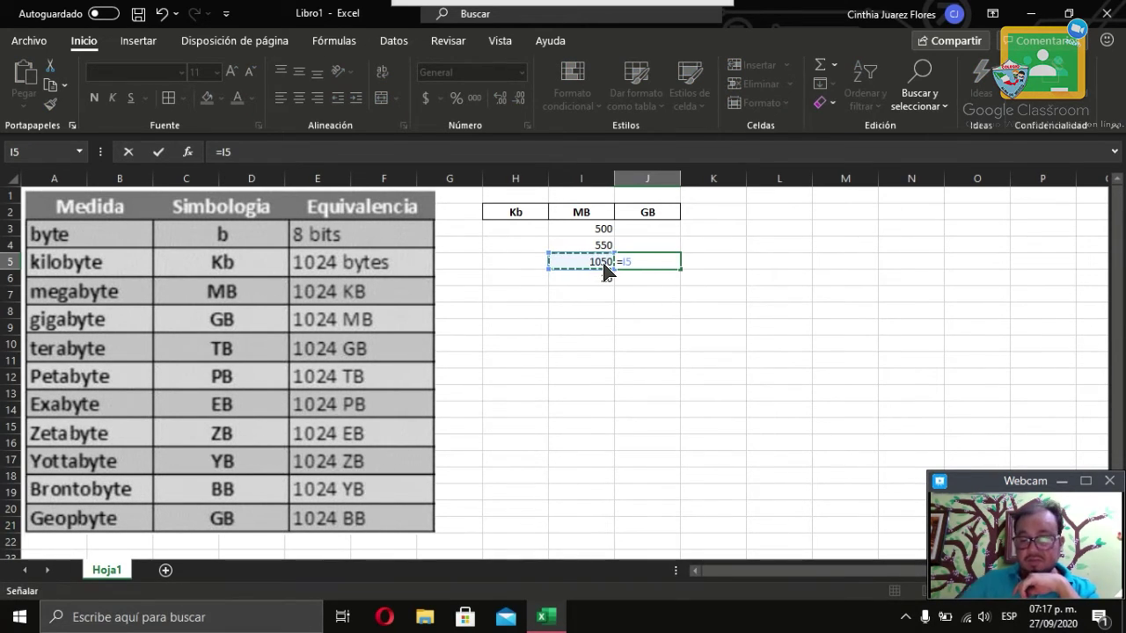
text(/1024)
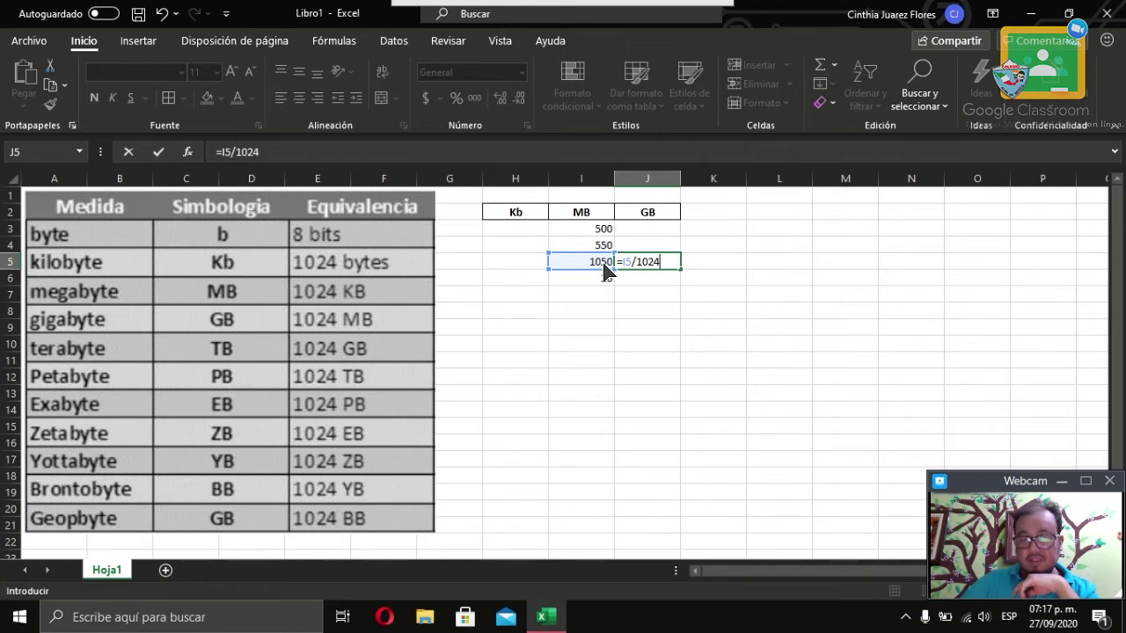
key(Return)
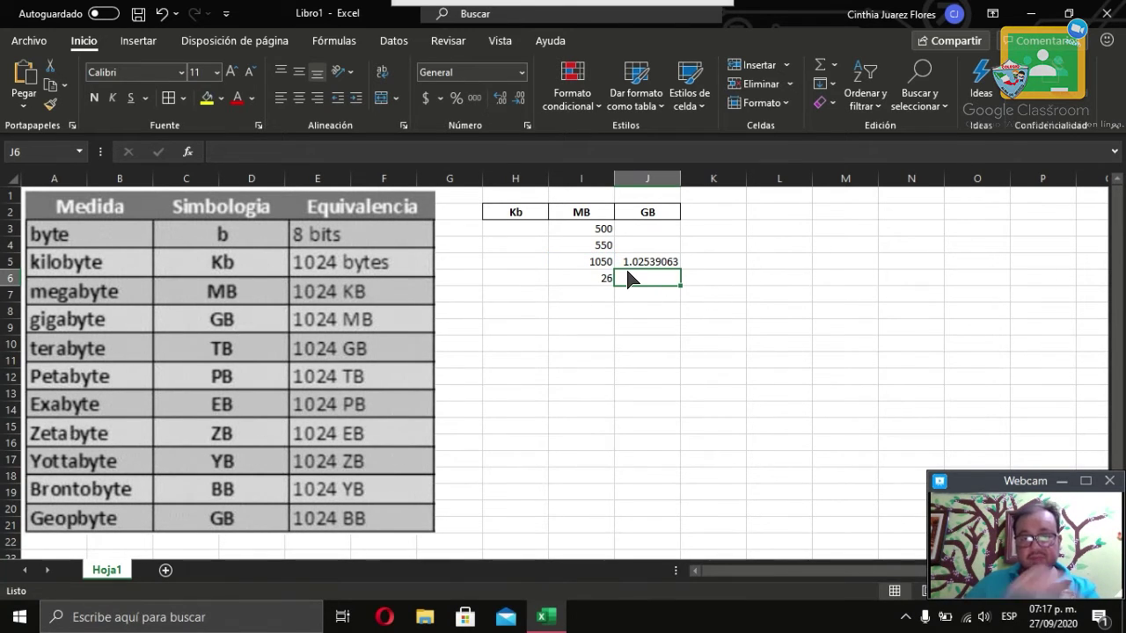
click(649, 261)
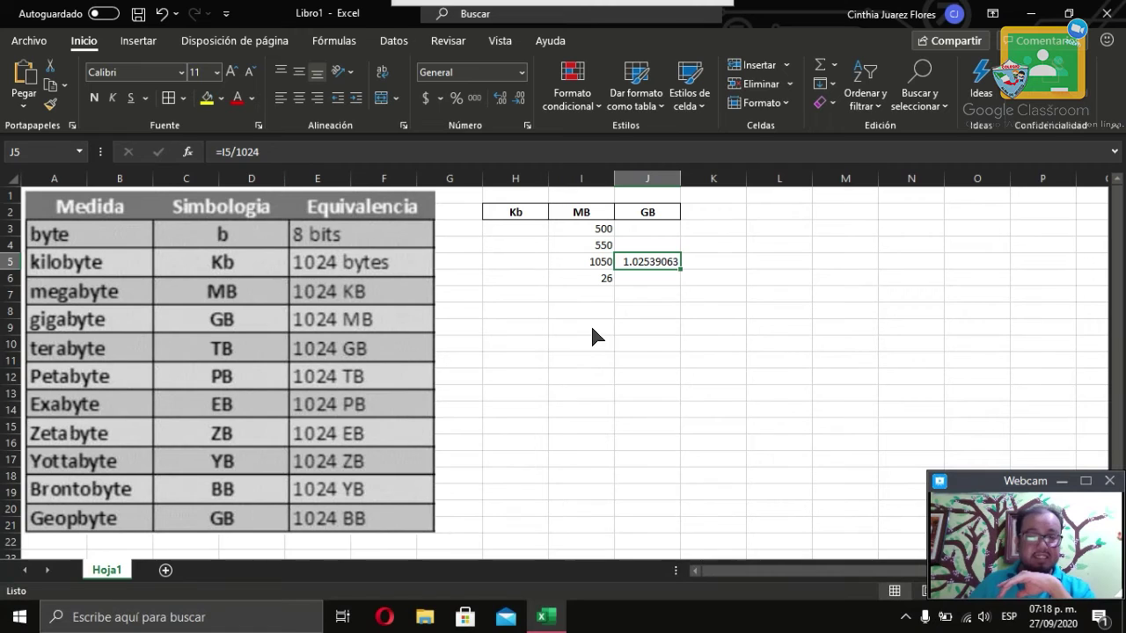
click(641, 329)
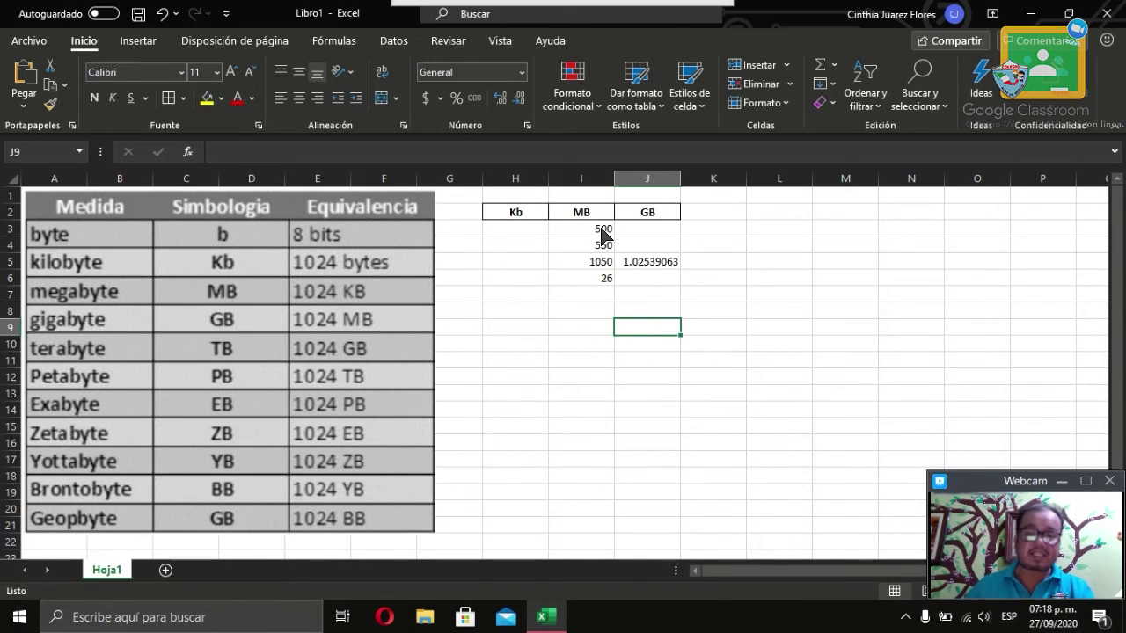
click(601, 260)
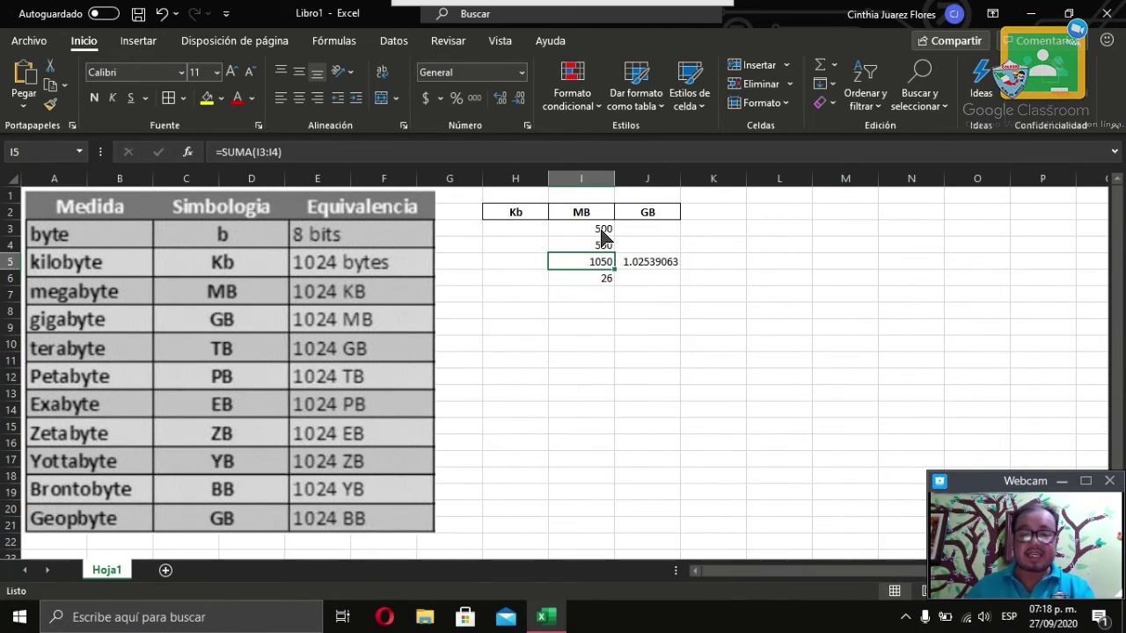
click(639, 265)
click(620, 311)
click(601, 264)
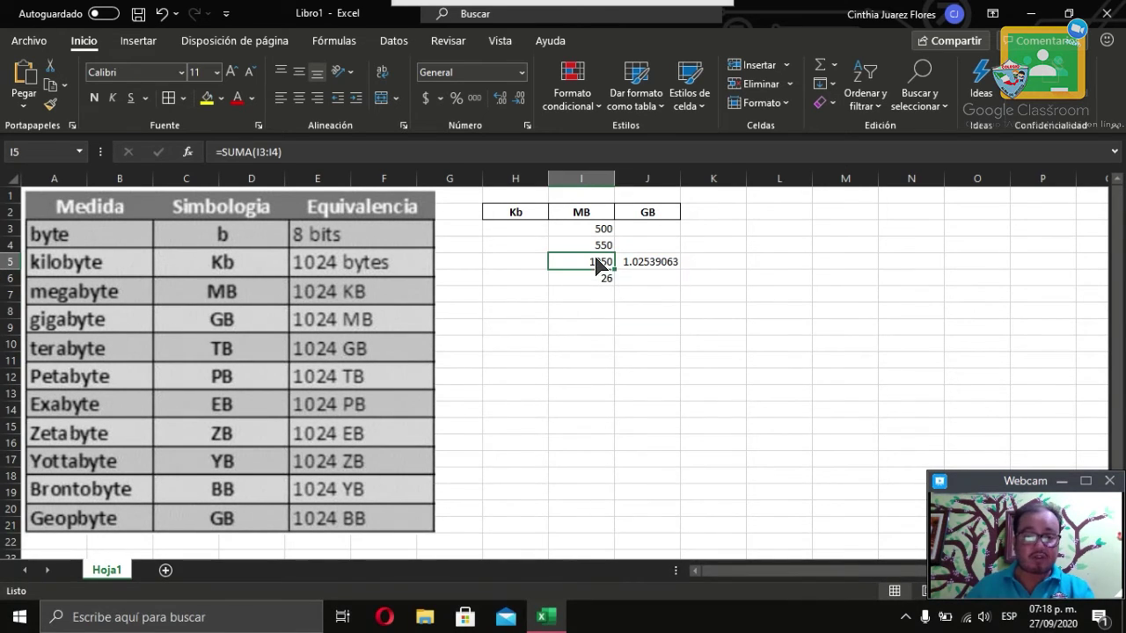
Clear the GB conversion in J5 and the subtraction formula in I6.
click(637, 260)
key(Delete)
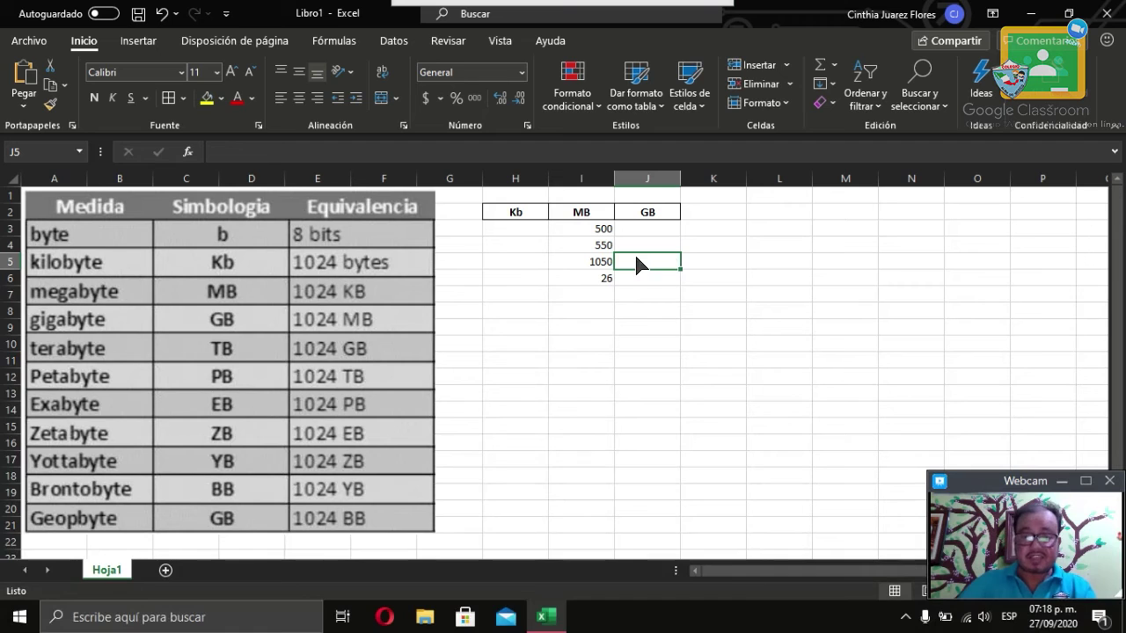
click(609, 280)
key(Delete)
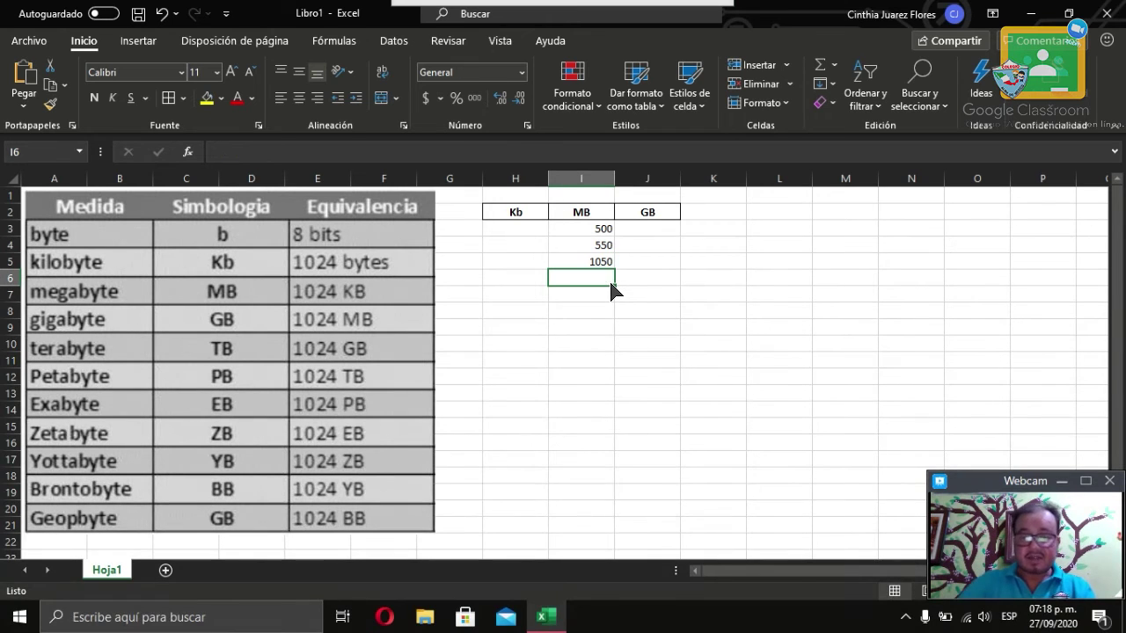
Clear the SUMA total from I5, below the two MB values.
drag(778, 344, 779, 327)
click(597, 263)
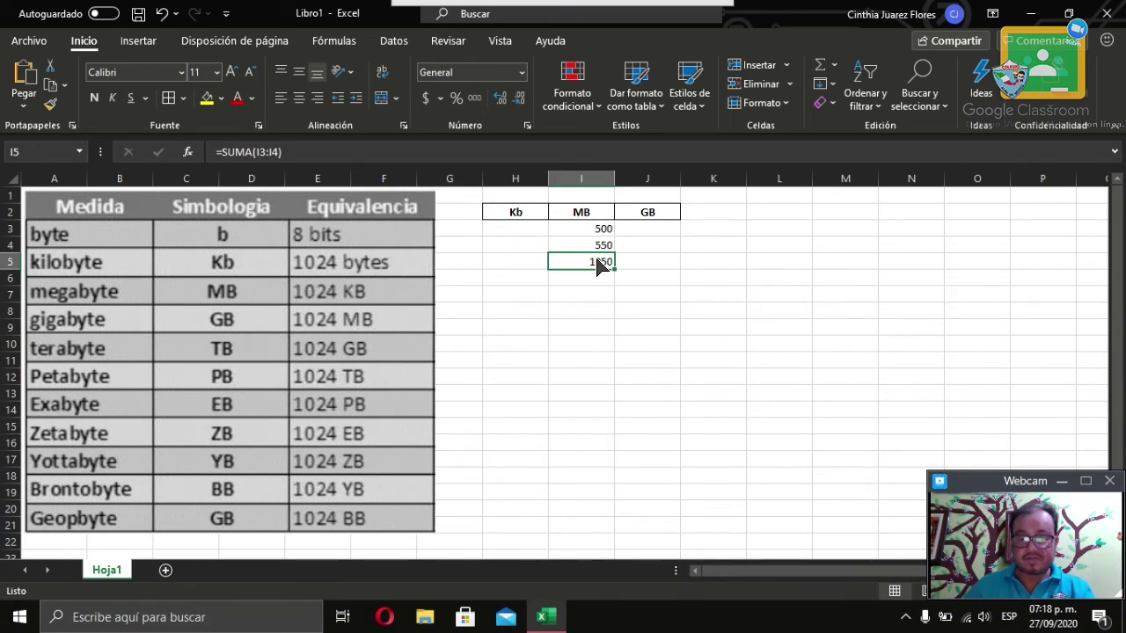
key(Delete)
click(800, 327)
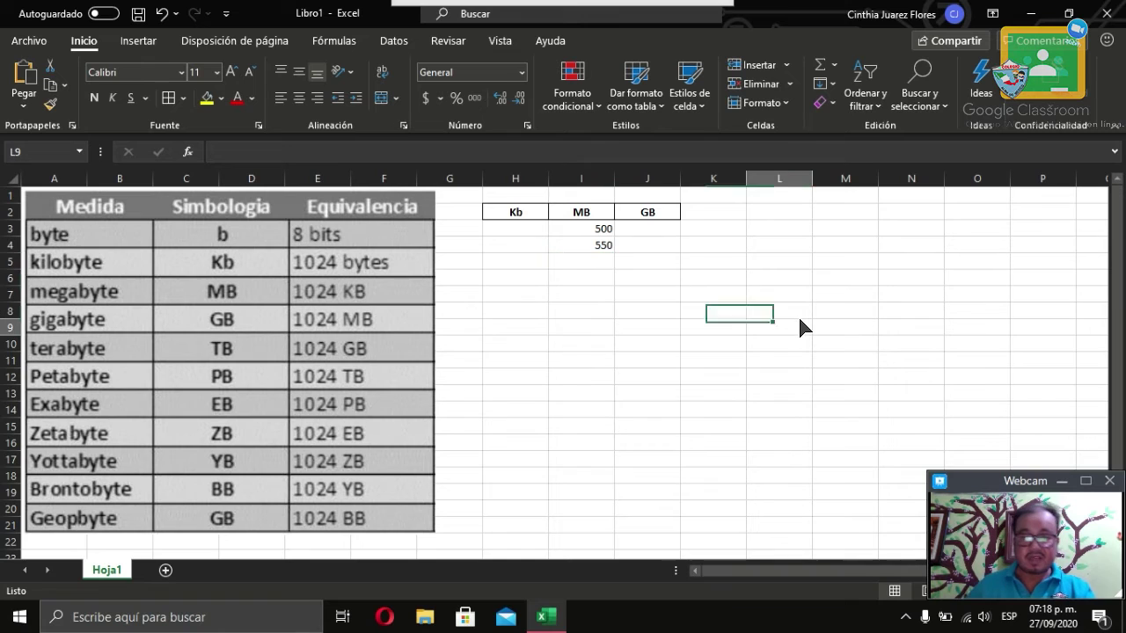
Enter the formula =I3+I4 in I5 to add the two MB values.
click(604, 279)
click(603, 262)
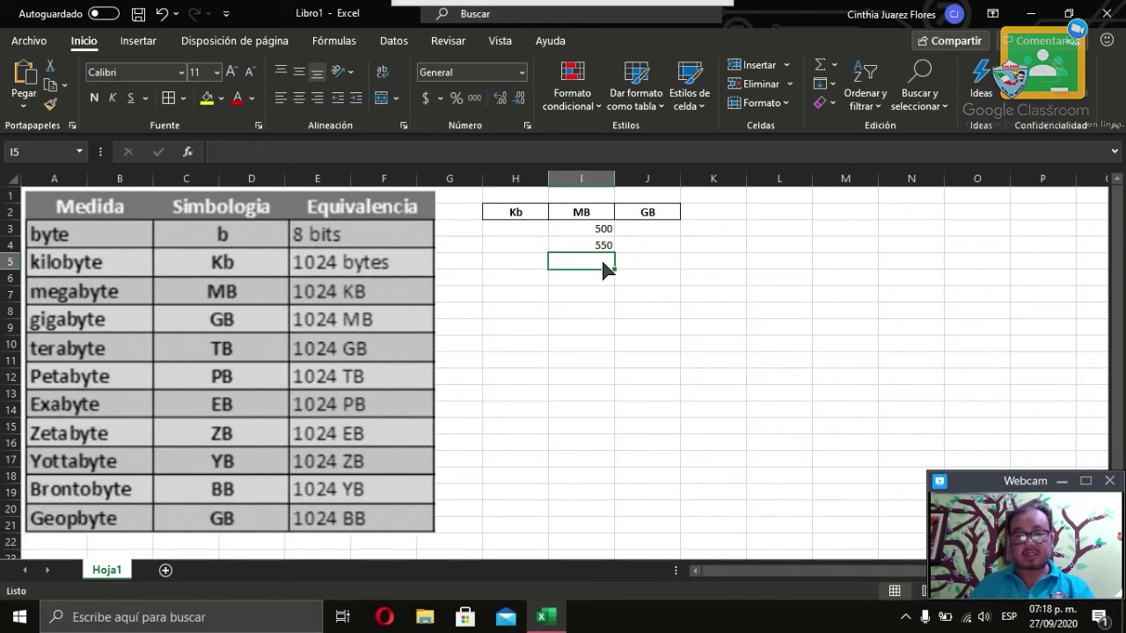
text(=)
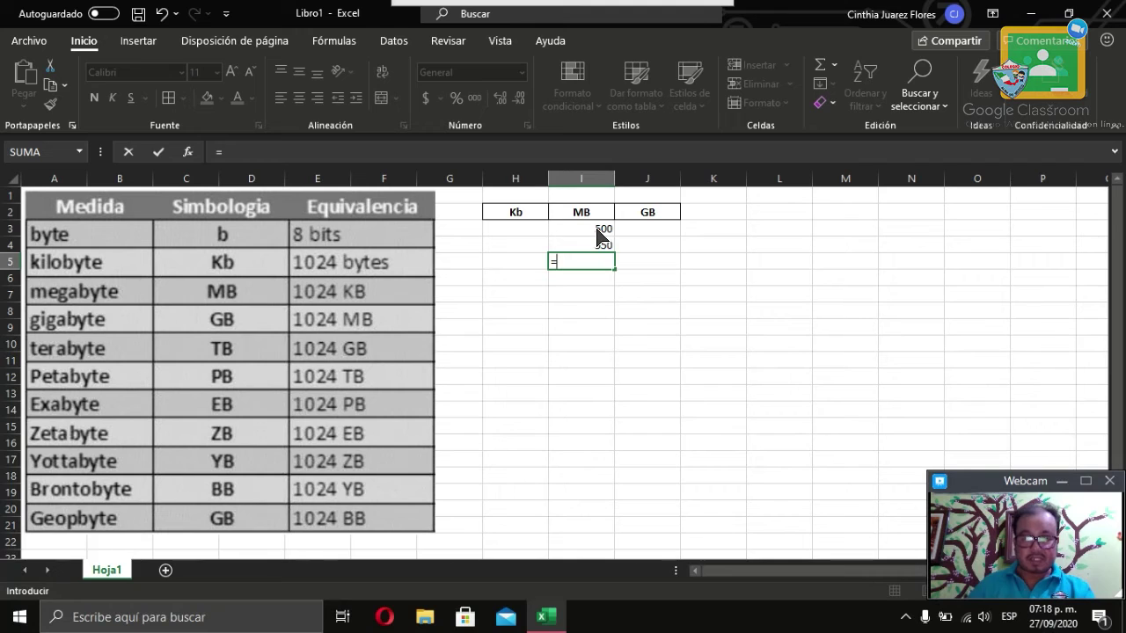
click(598, 231)
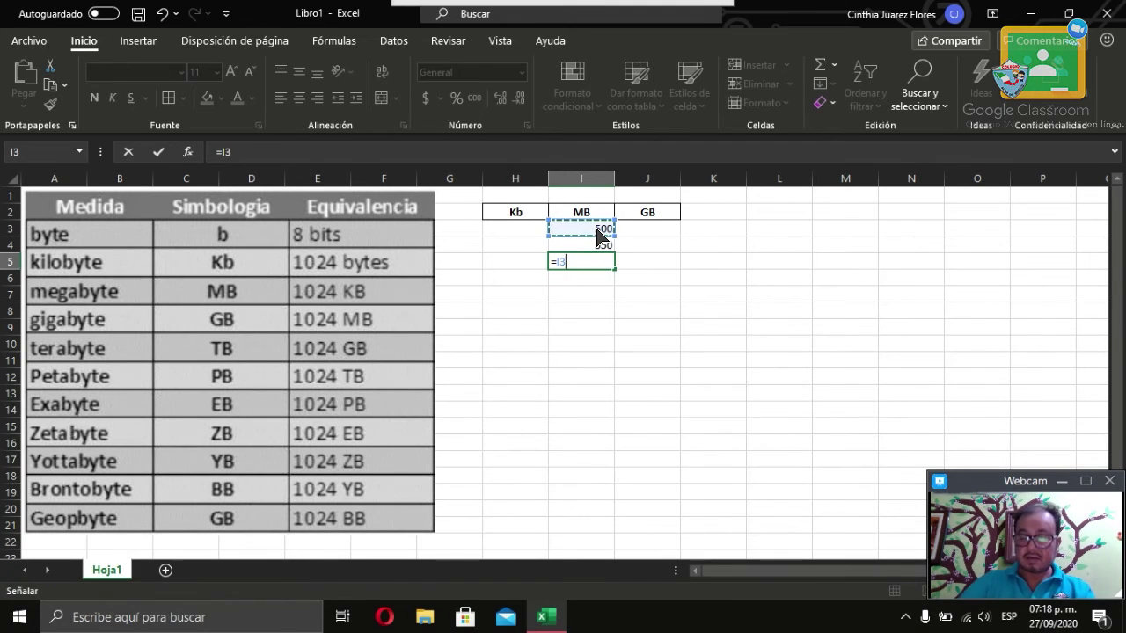
text(+)
click(607, 246)
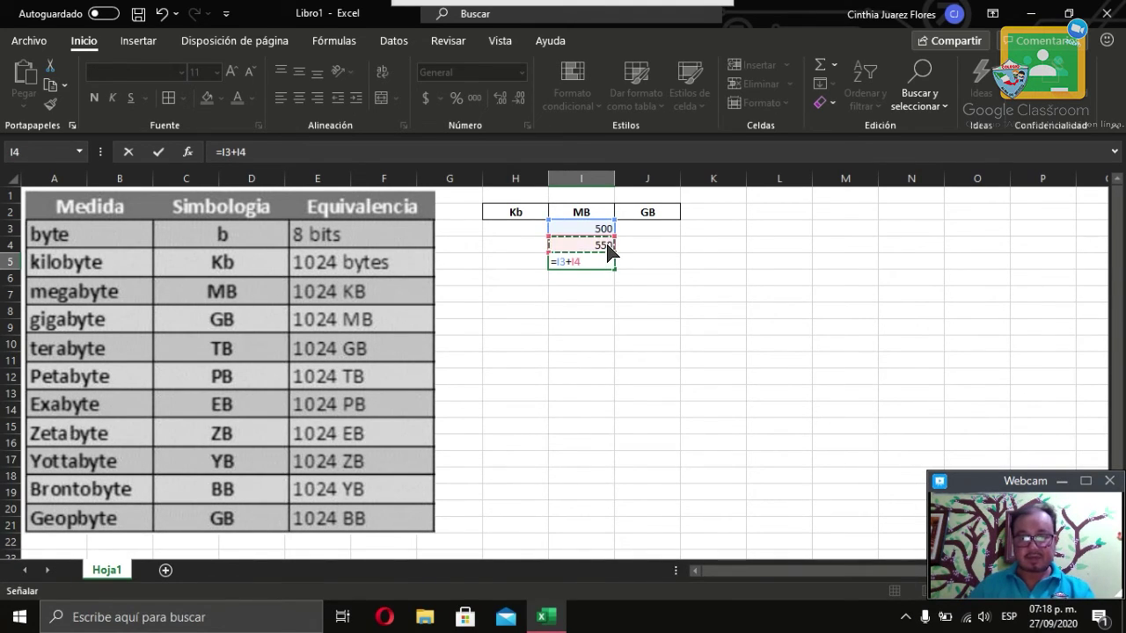
key(Return)
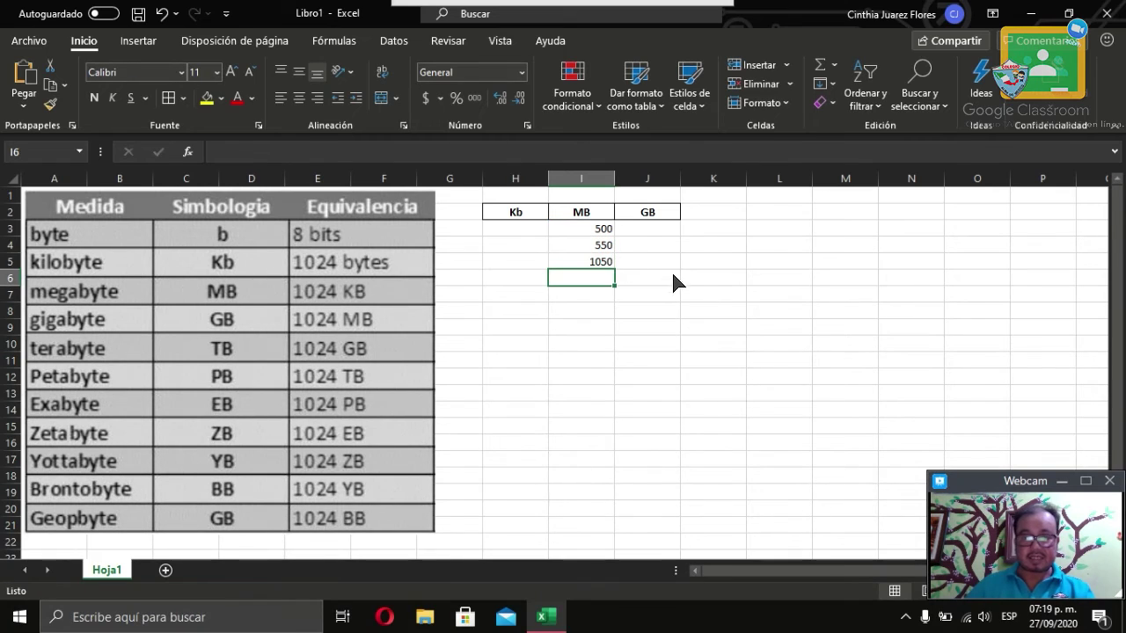
Enter the formula =I5/1024 in J3 to convert the MB total to gigabytes.
click(670, 266)
click(647, 234)
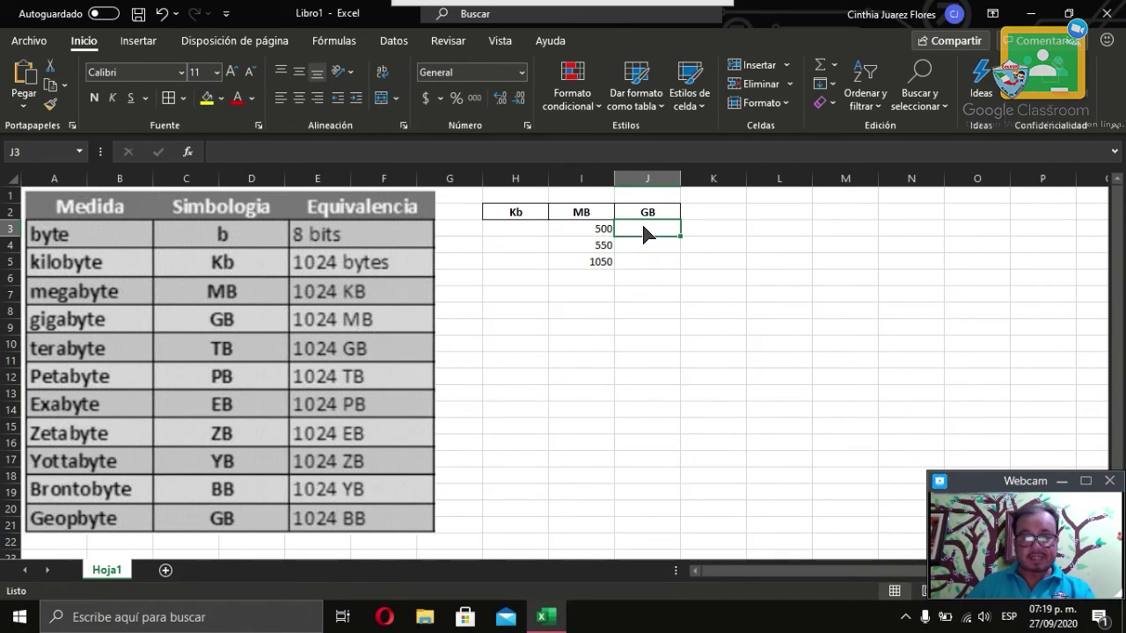
click(599, 264)
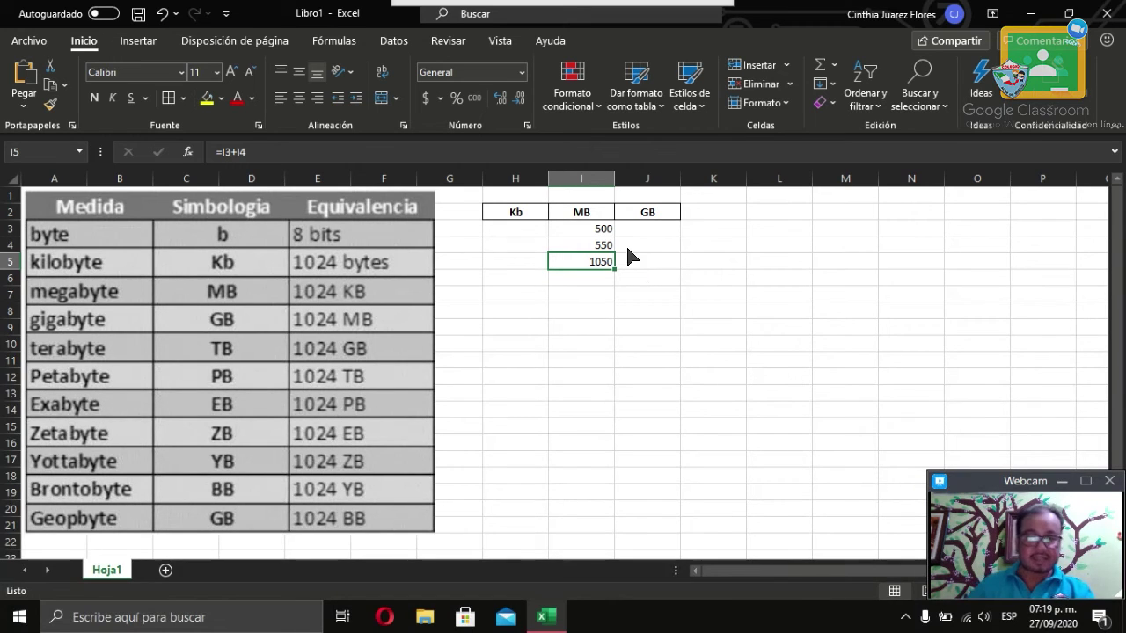
click(640, 230)
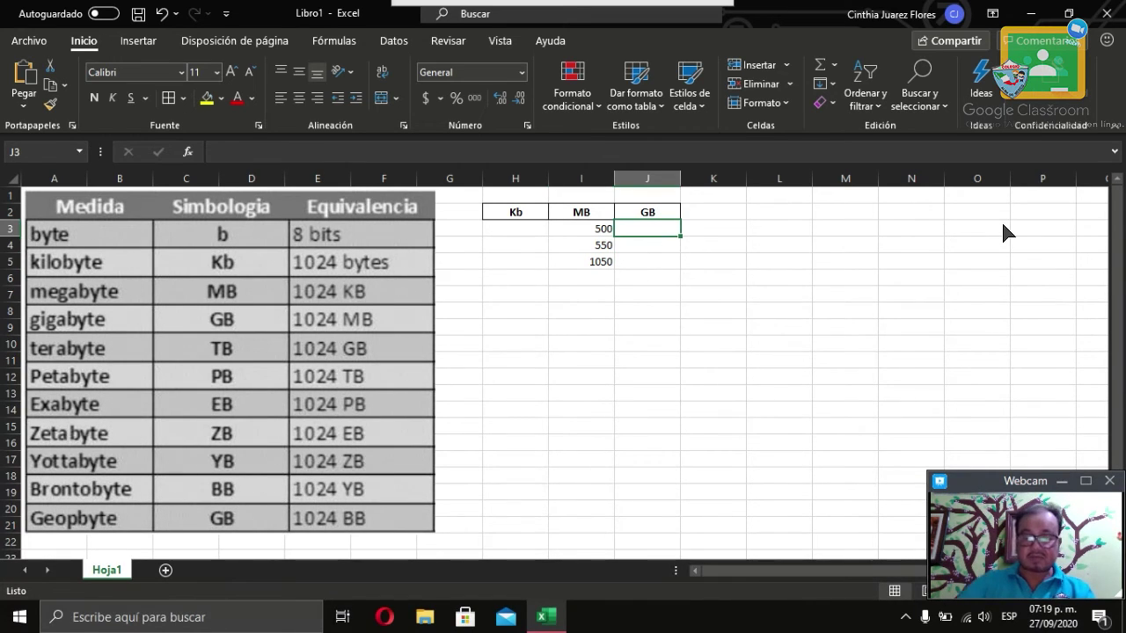
text(=)
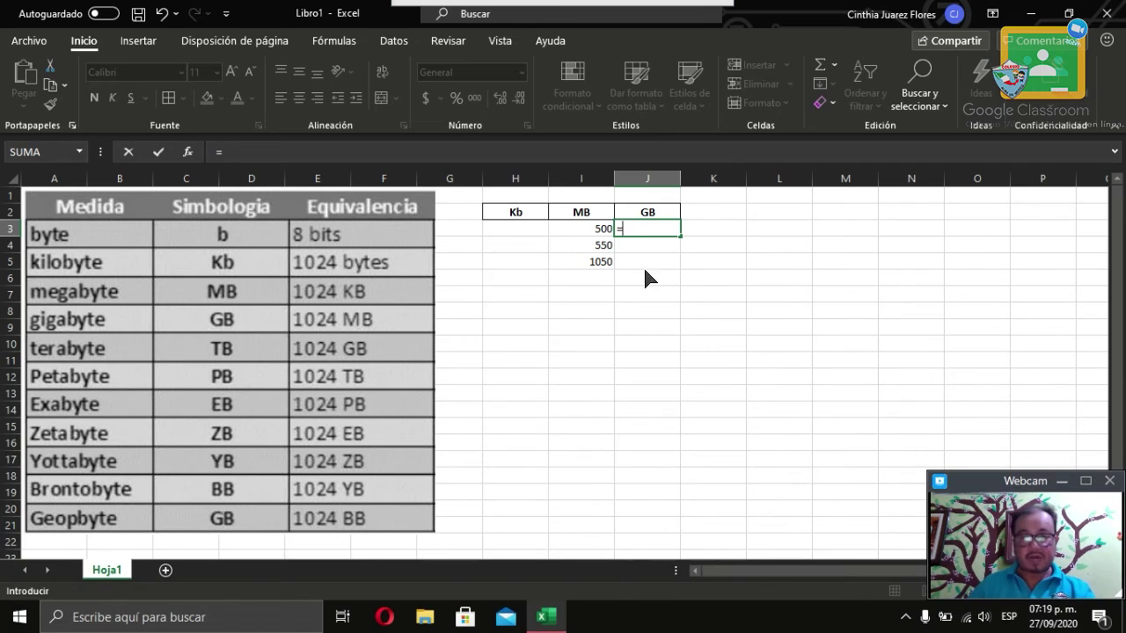
click(598, 262)
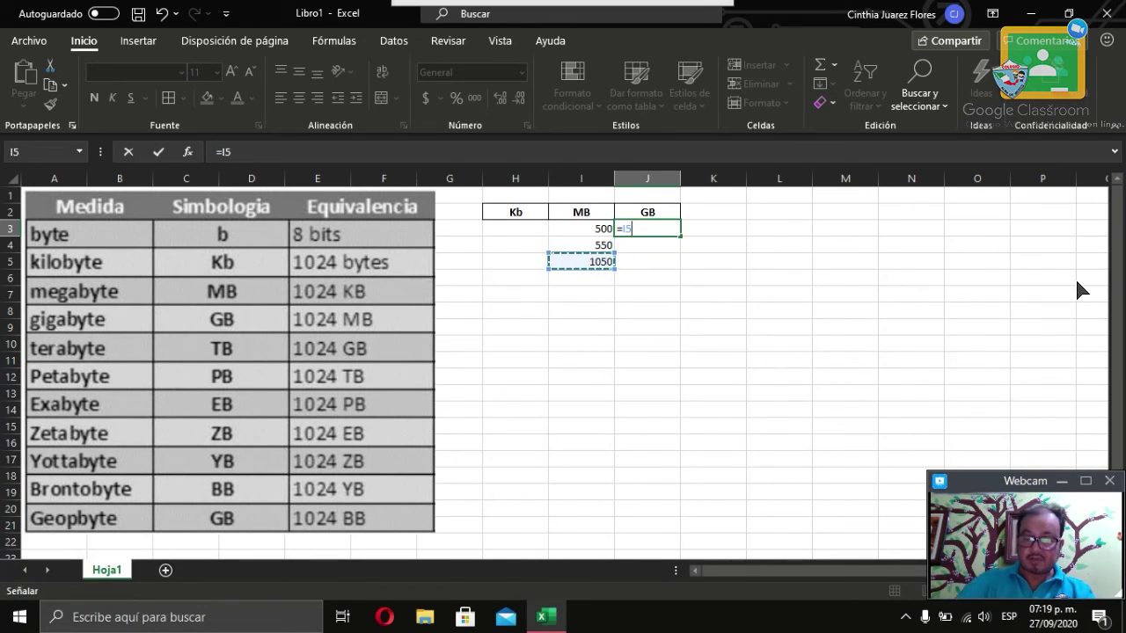
text(/)
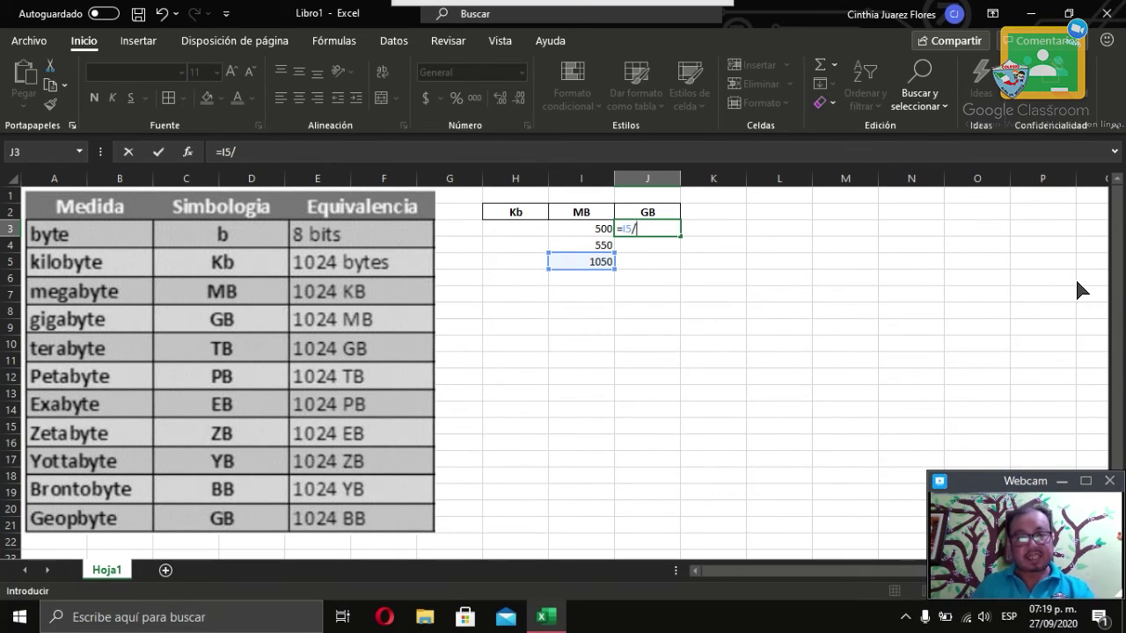
text(1024)
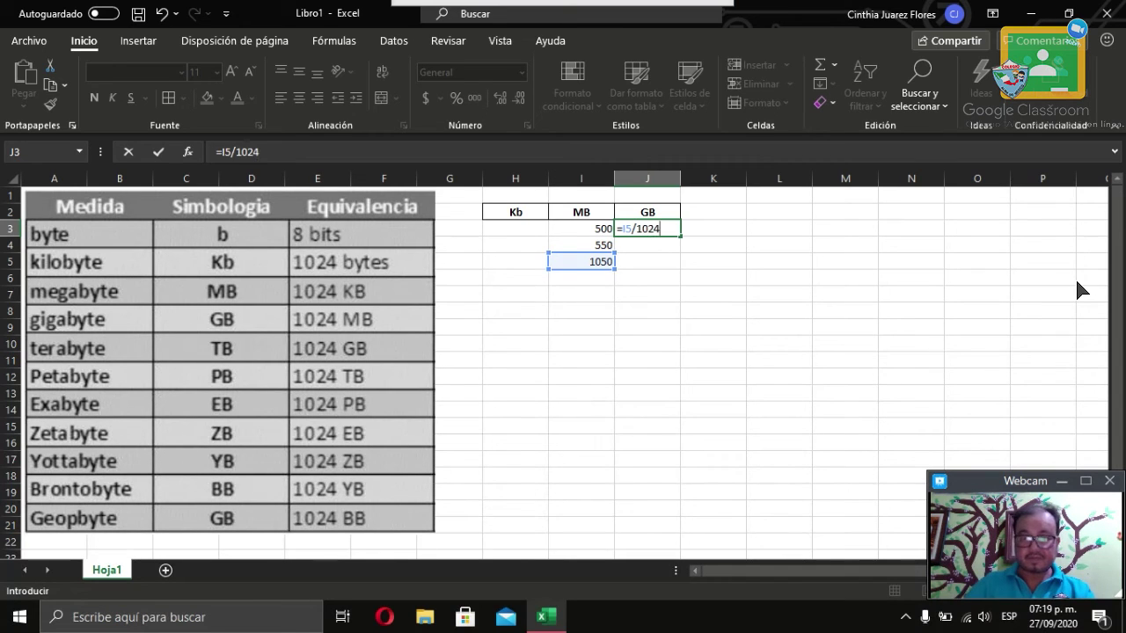
key(Return)
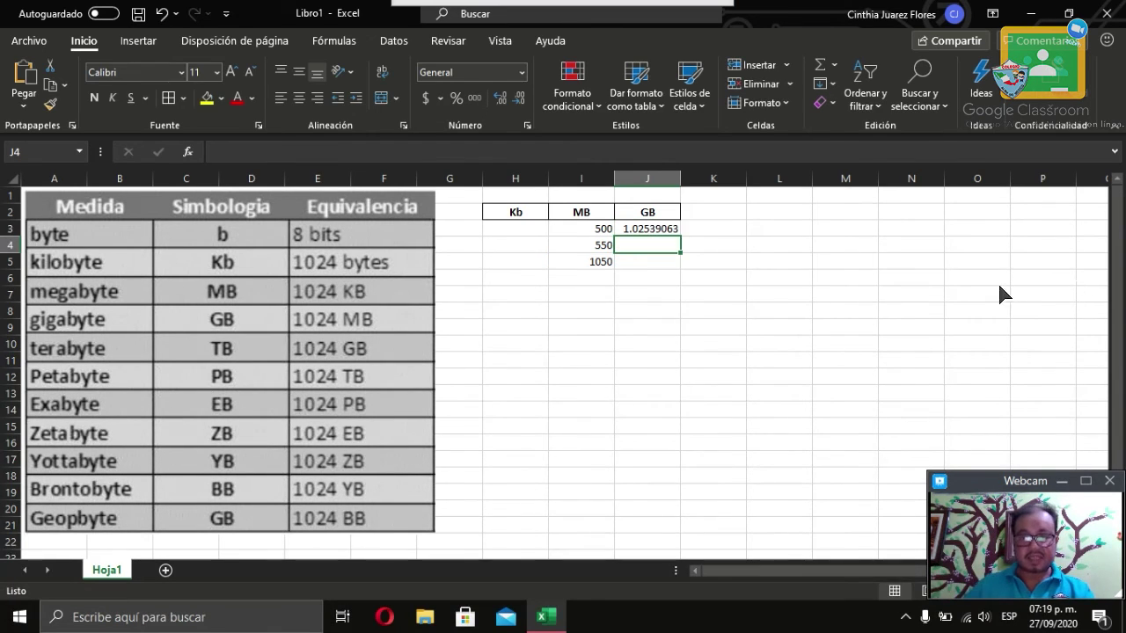
Reduce the displayed decimals of the GB result in J3 to three places.
click(661, 233)
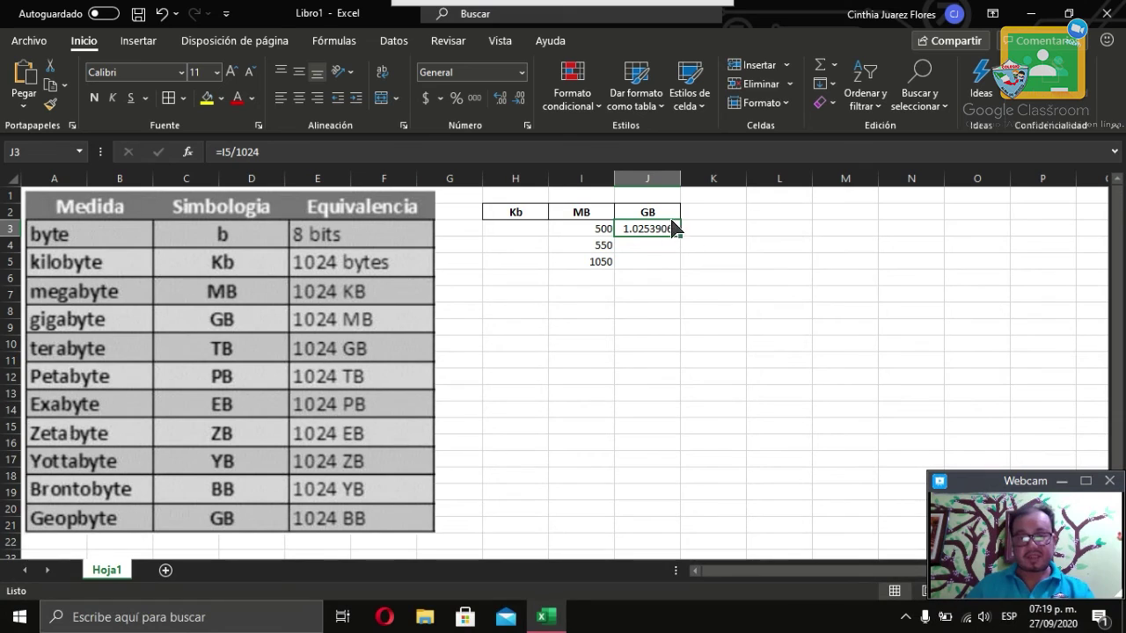
click(519, 99)
click(519, 99)
click(519, 98)
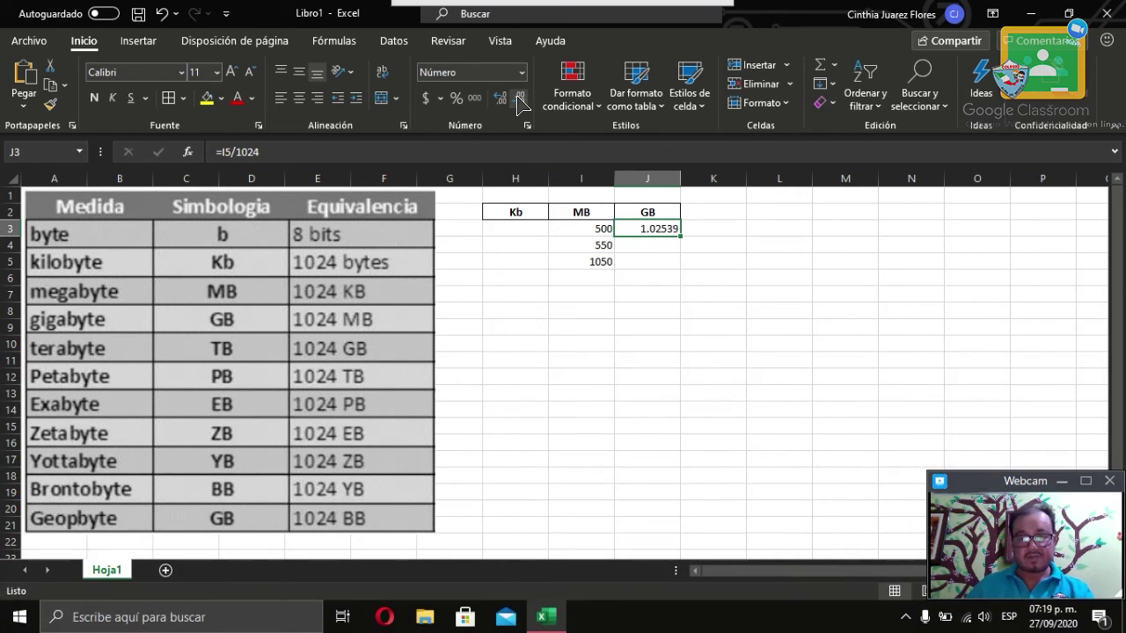
click(519, 98)
click(519, 98)
click(854, 298)
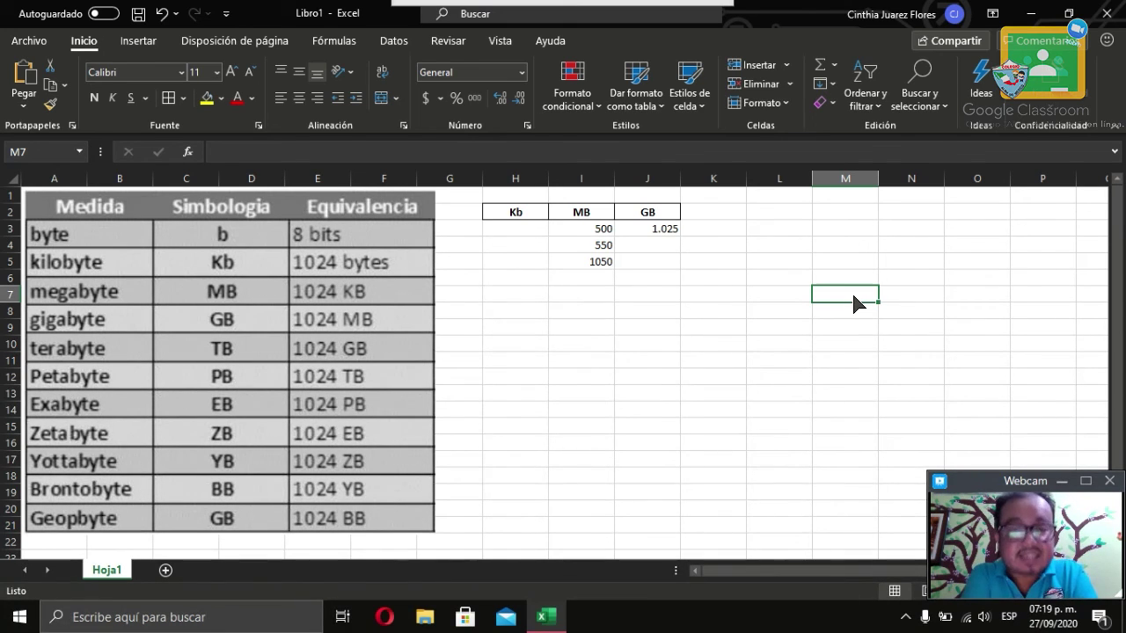
click(597, 267)
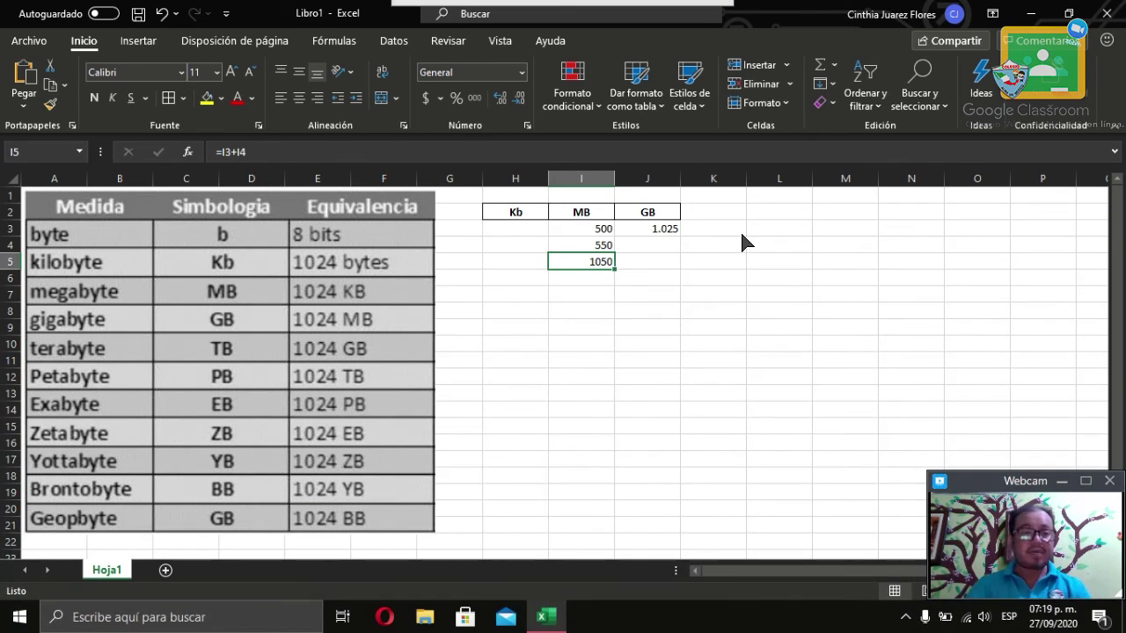